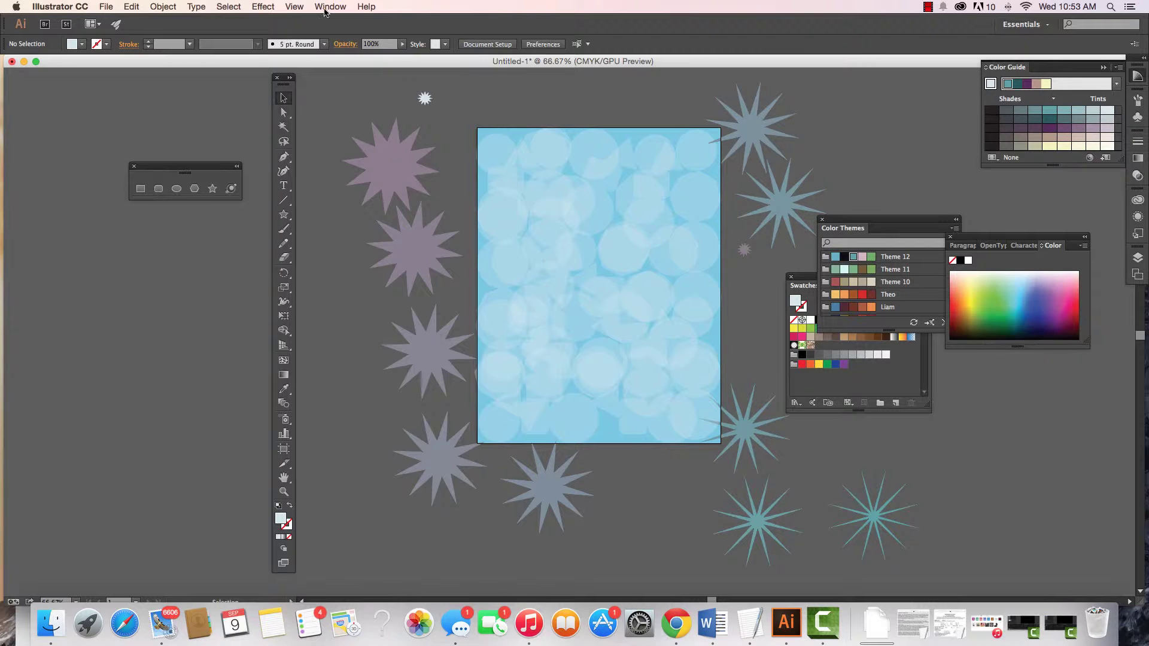
Step: Display the Layers panel as its own floating panel in the empty area beside the toolbox and check the objects inside Layer 1
{"action": "left_click", "coordinate": [328, 7]}
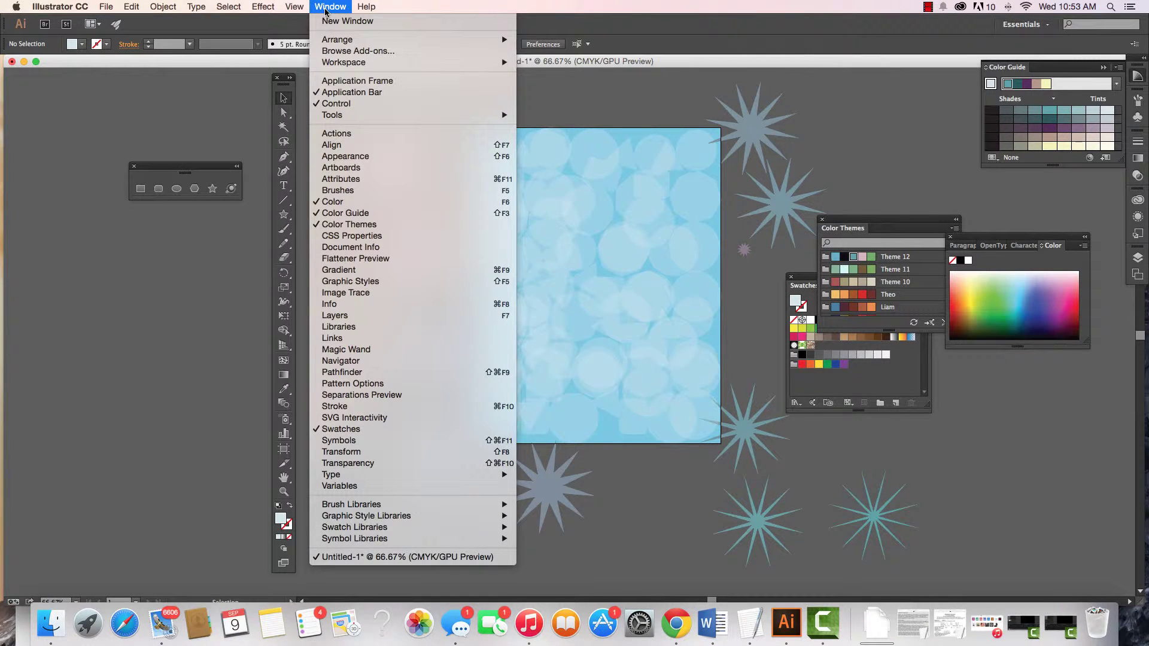
{"action": "left_click", "coordinate": [365, 316]}
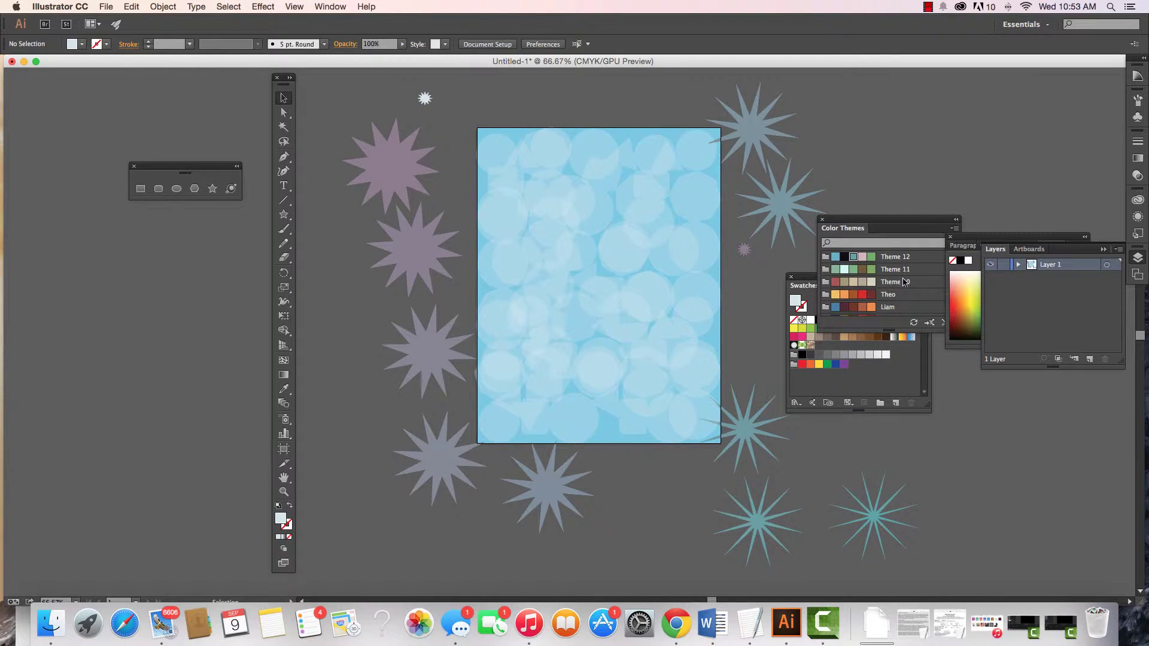
{"action": "left_click_drag", "start_coordinate": [998, 254], "coordinate": [119, 251]}
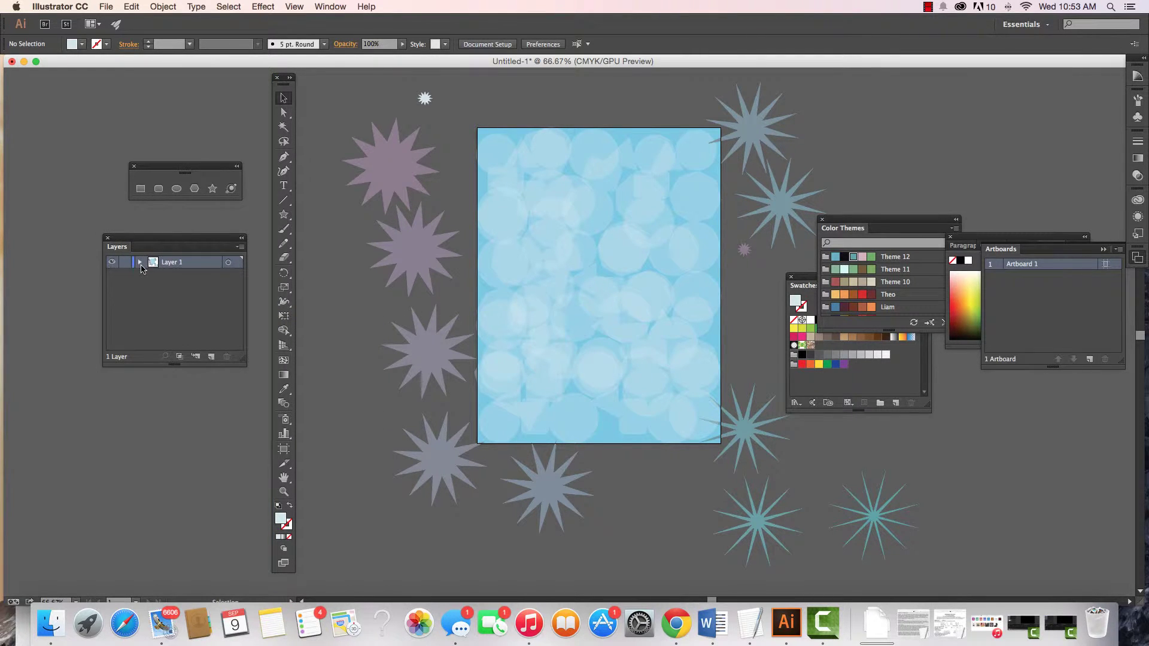
{"action": "left_click", "coordinate": [140, 262]}
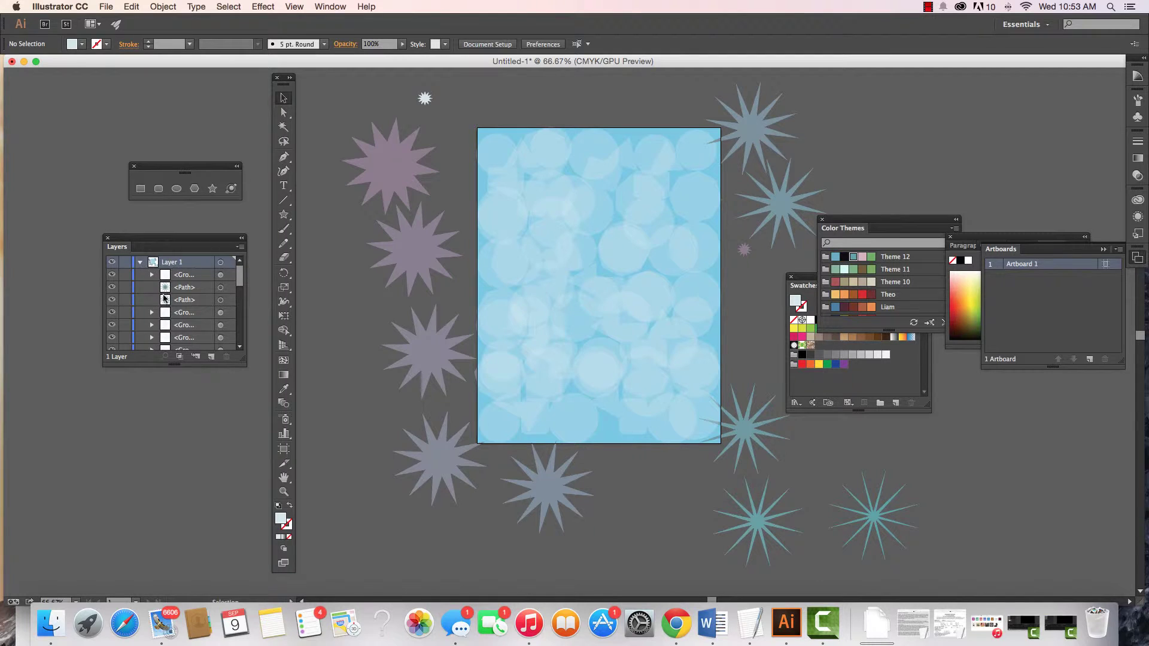
{"action": "mouse_move", "coordinate": [239, 273]}
{"action": "left_mouse_down"}
{"action": "mouse_move", "coordinate": [239, 329]}
{"action": "mouse_move", "coordinate": [240, 273]}
{"action": "left_mouse_up"}
{"action": "left_click", "coordinate": [141, 264]}
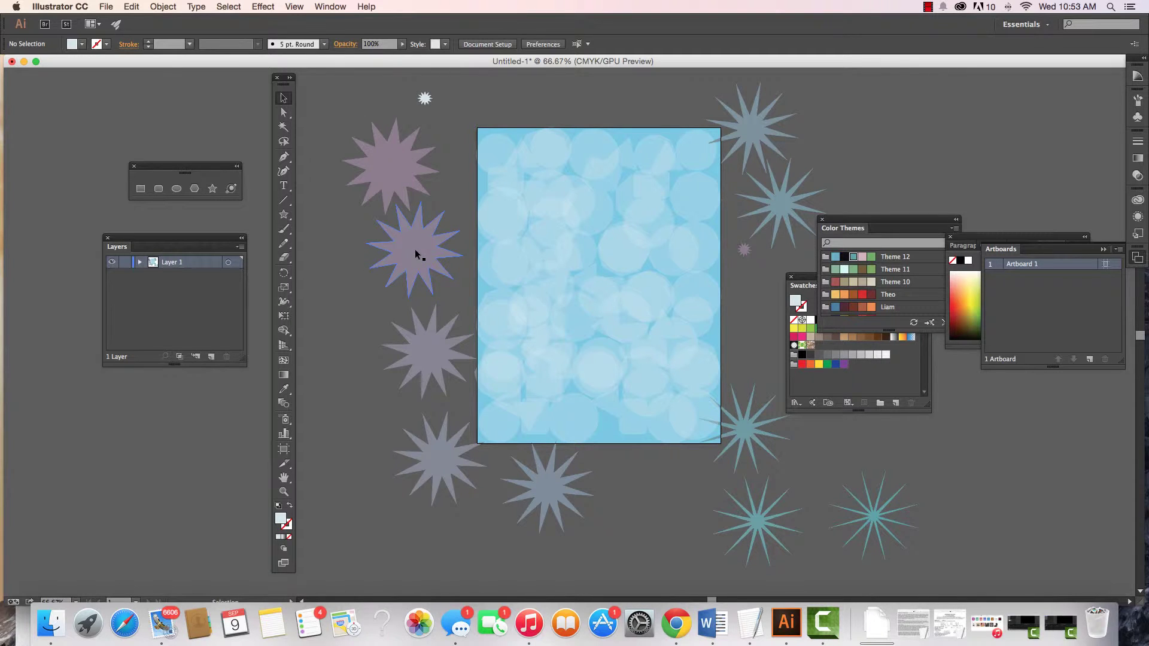
Step: Move the second mauve starburst onto the artboard, bring it to the front, and place it near the upper-left corner, about X 2.32 in, Y 1.85 in
{"action": "left_click_drag", "start_coordinate": [417, 253], "coordinate": [500, 252]}
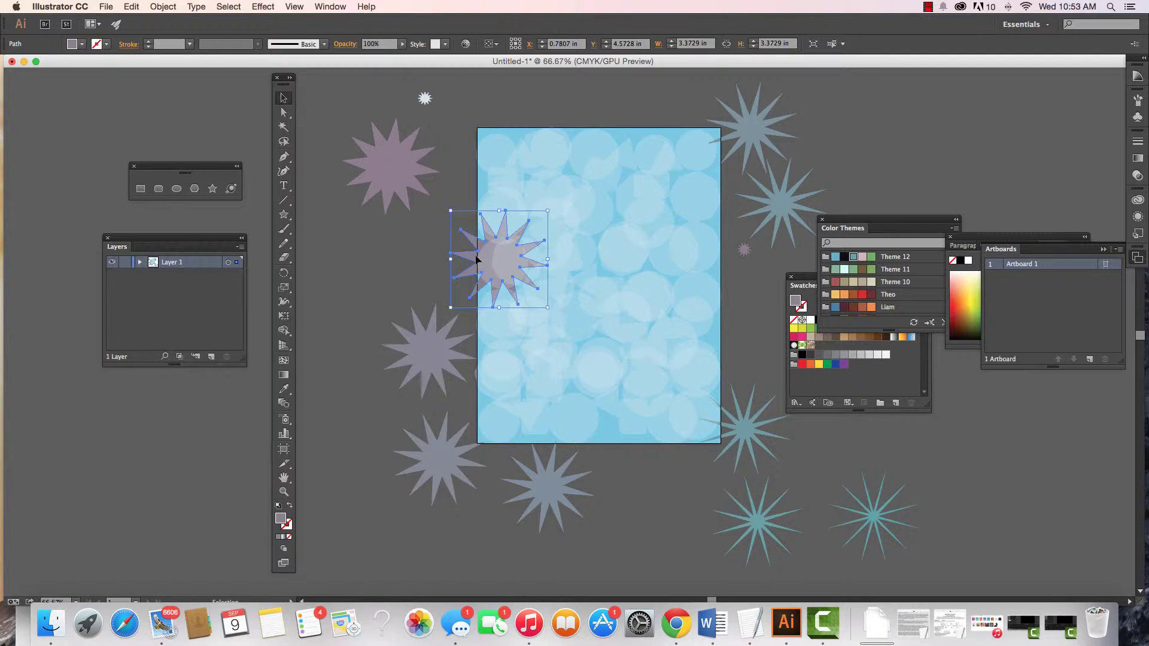
{"action": "left_click", "coordinate": [395, 258]}
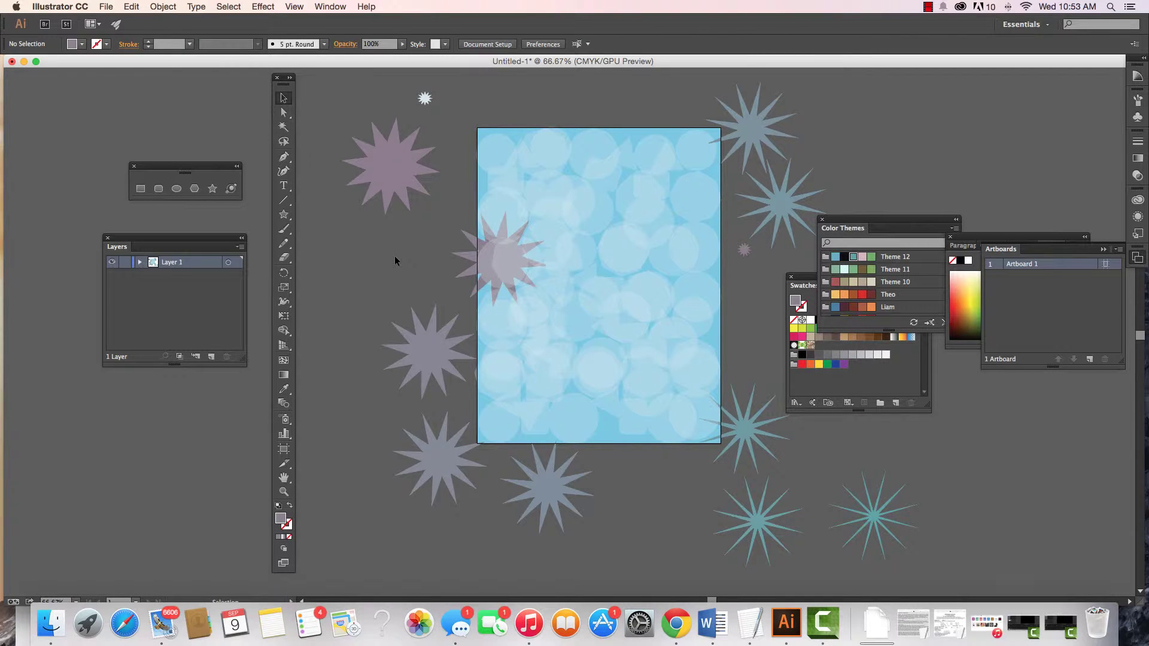
{"action": "left_click", "coordinate": [466, 259]}
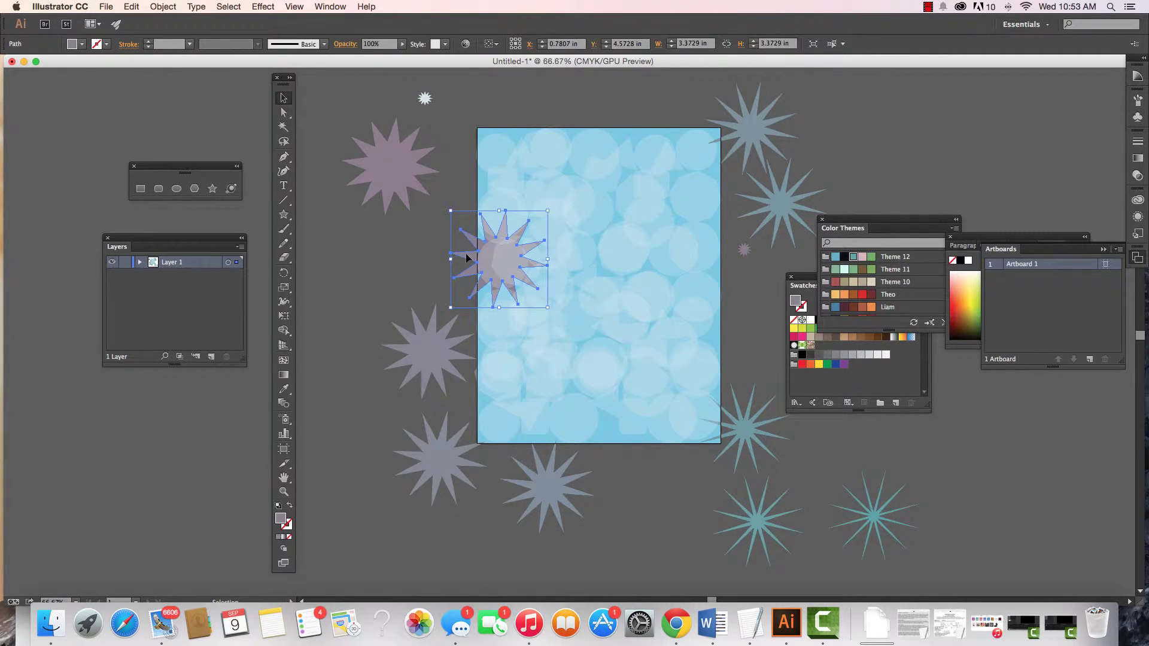
{"action": "left_click", "coordinate": [162, 6]}
{"action": "mouse_move", "coordinate": [170, 32]}
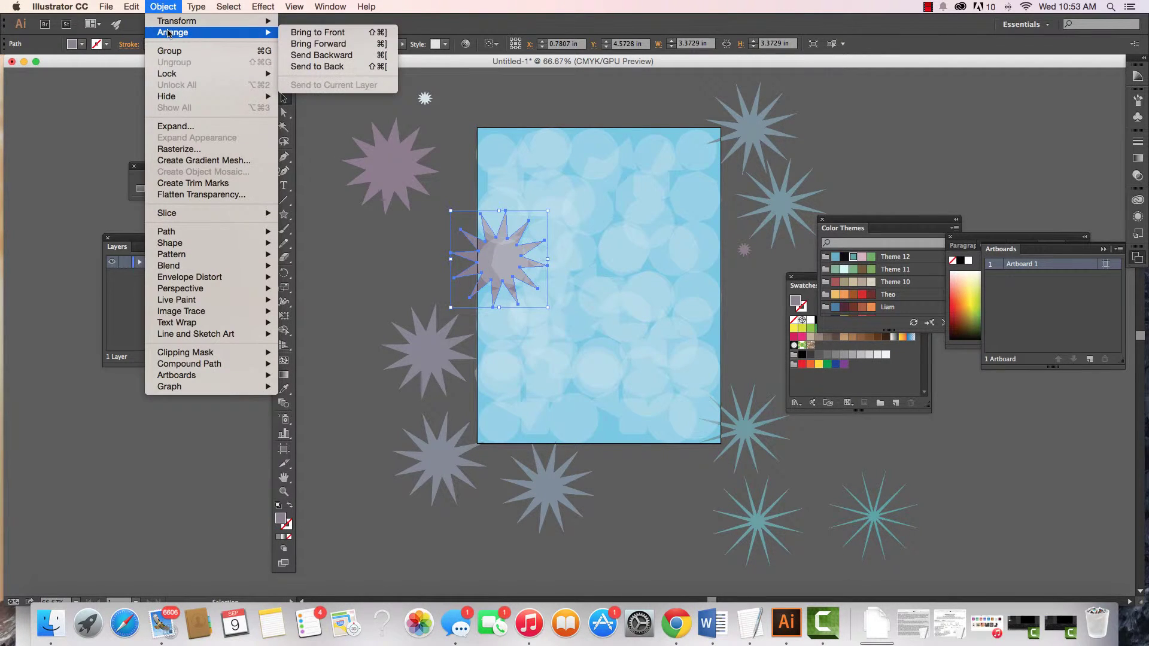
{"action": "left_click", "coordinate": [306, 33]}
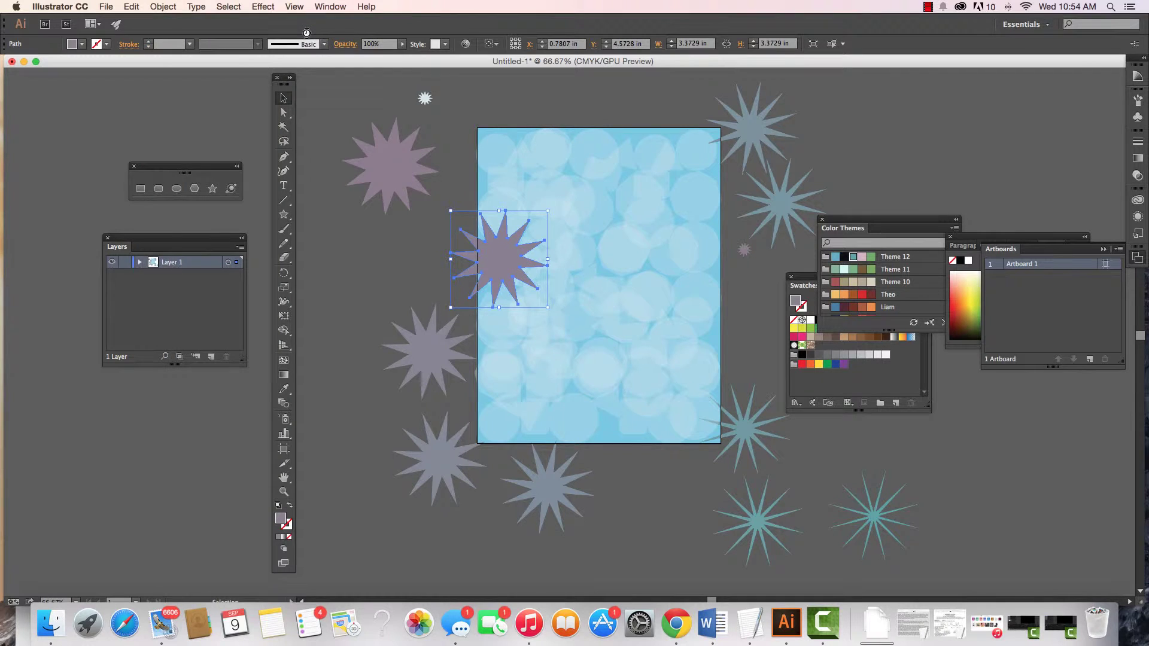
{"action": "left_click_drag", "start_coordinate": [498, 246], "coordinate": [541, 168]}
{"action": "left_click_drag", "start_coordinate": [549, 213], "coordinate": [549, 212]}
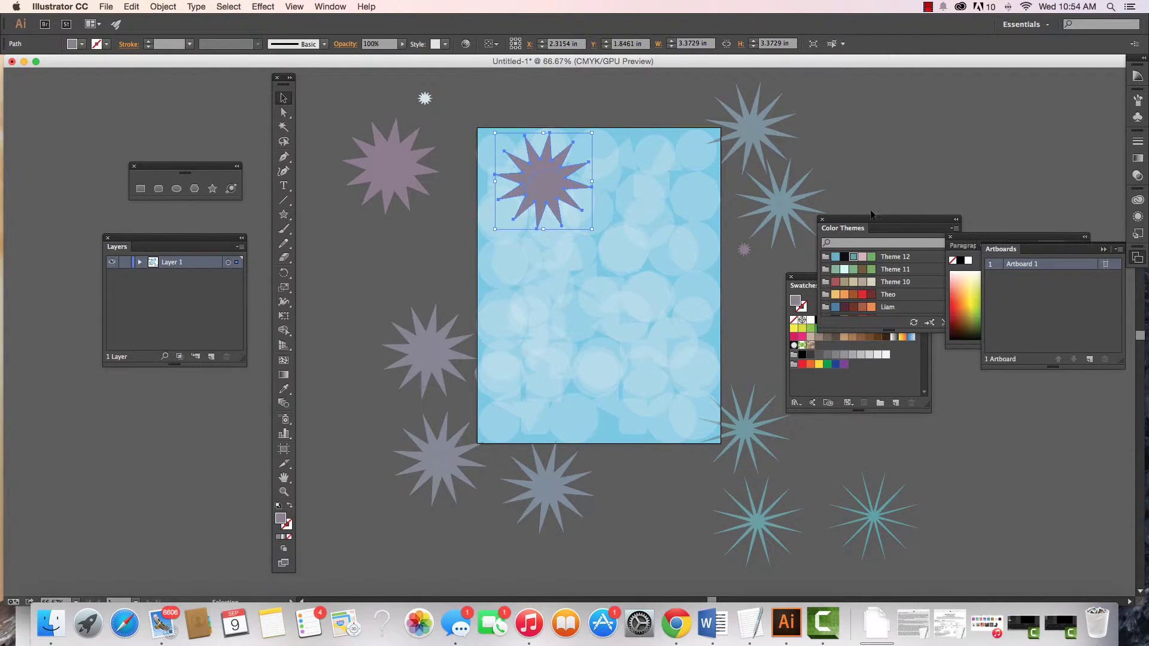
Step: Move the blue-grey starburst from below the artboard onto its lower part, about X 3.20 in, Y 8.50 in, and locate its path in Layer 1
{"action": "left_click", "coordinate": [785, 207]}
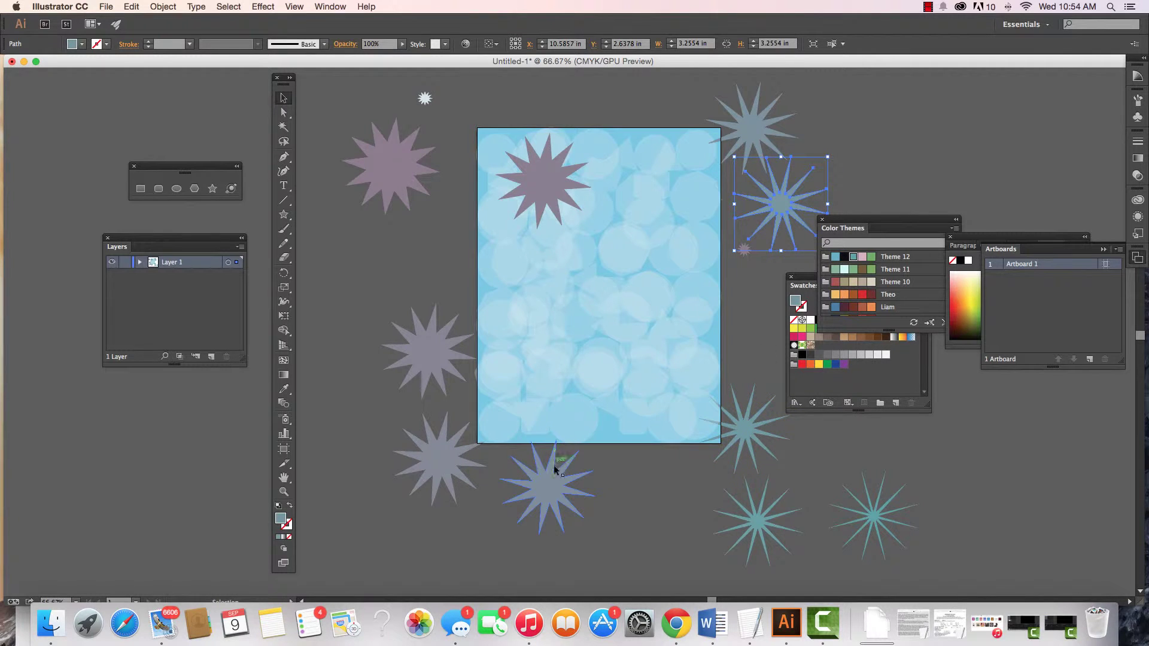
{"action": "left_click_drag", "start_coordinate": [545, 486], "coordinate": [563, 371]}
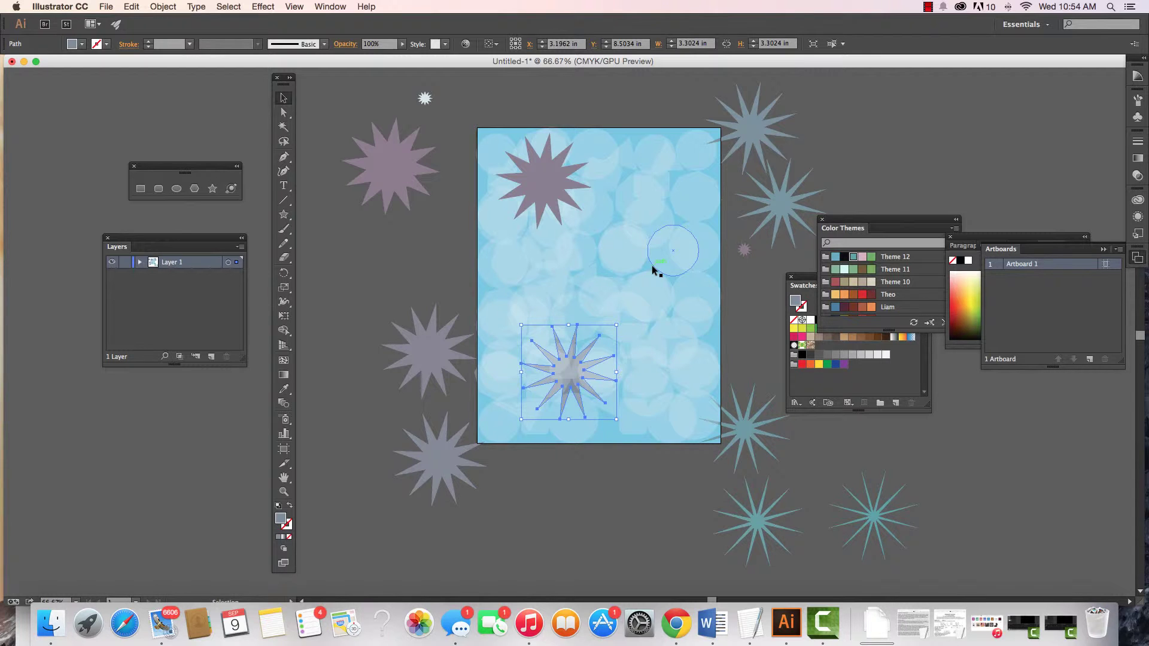
{"action": "scroll", "coordinate": [544, 264], "scroll_direction": "down", "scroll_amount": 1}
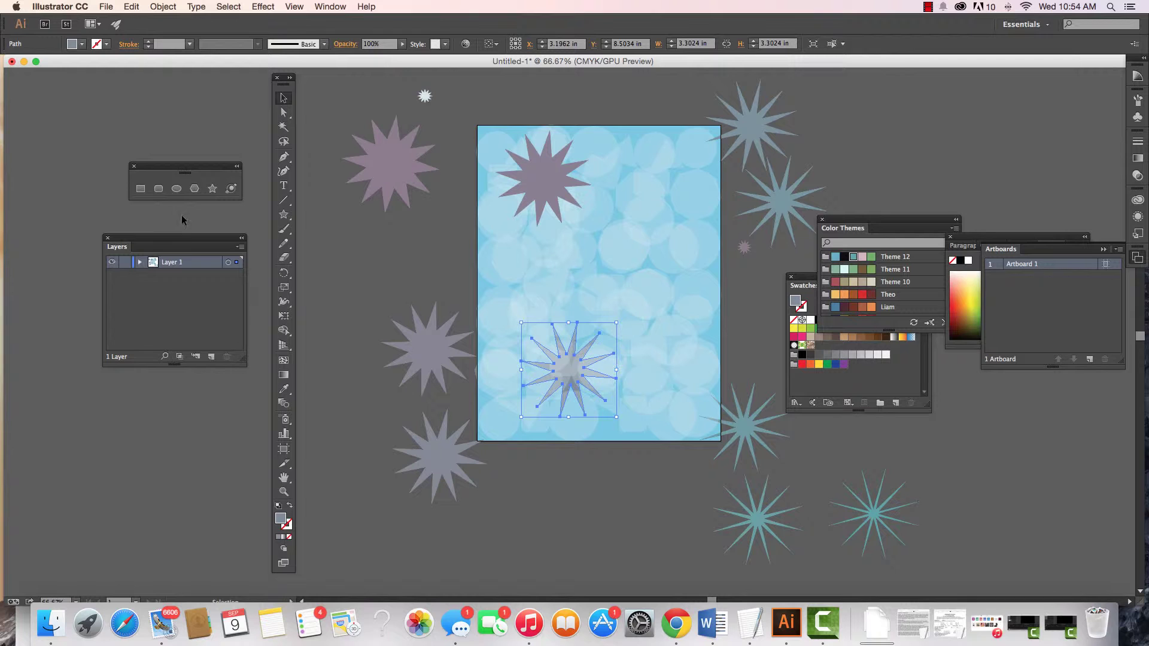
{"action": "left_click", "coordinate": [139, 262]}
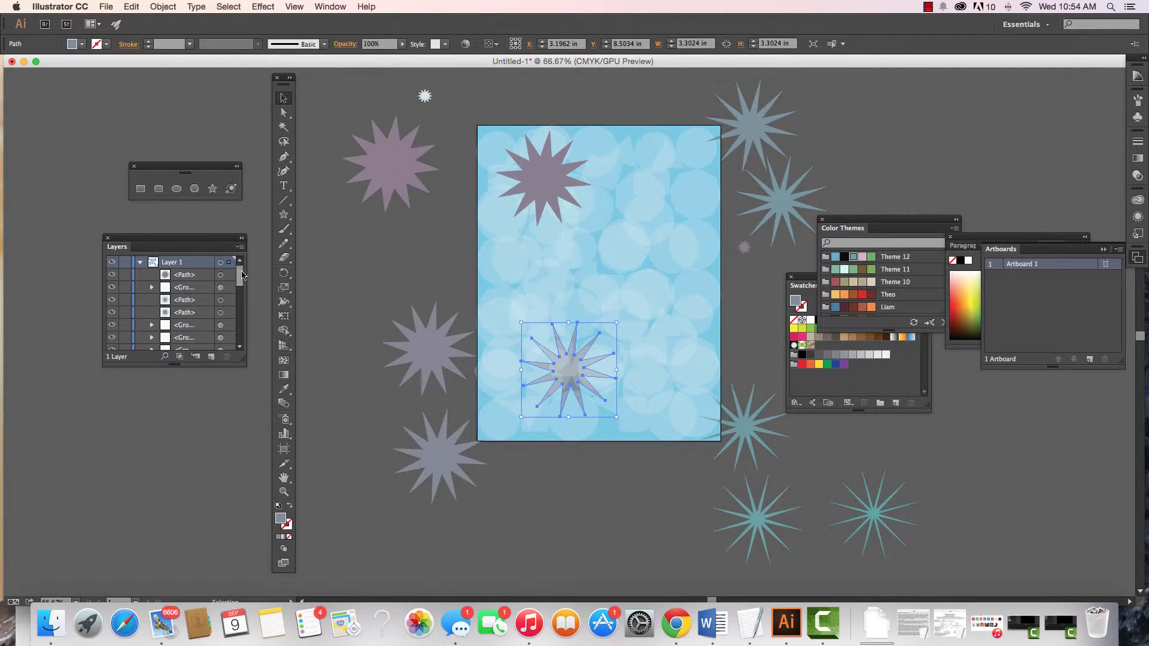
{"action": "left_click_drag", "start_coordinate": [240, 277], "coordinate": [242, 346]}
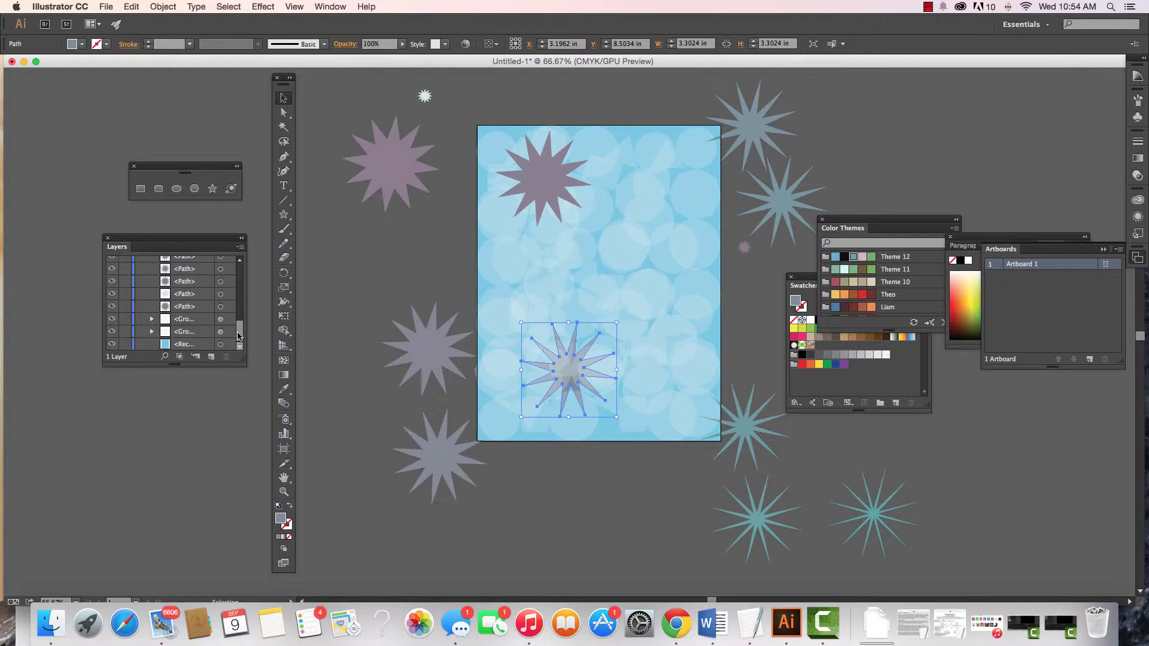
{"action": "left_click_drag", "start_coordinate": [238, 333], "coordinate": [238, 320]}
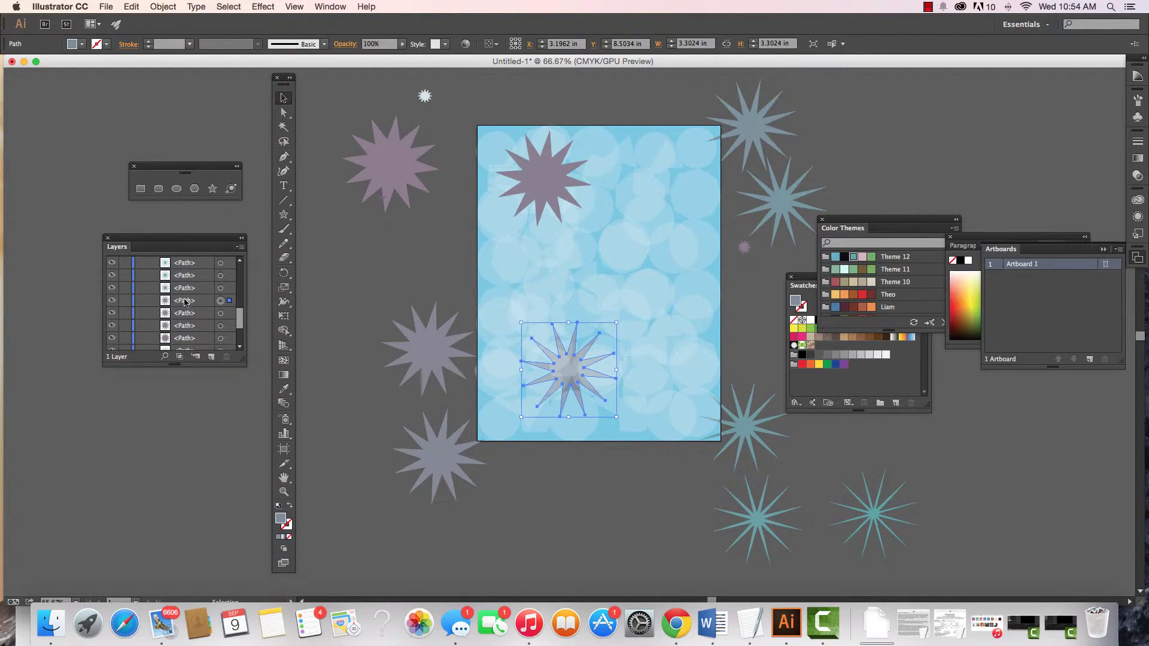
Step: Reposition the Layers panel over the toolbox and bring the selected blue-grey starburst forward one level
{"action": "left_click", "coordinate": [157, 6]}
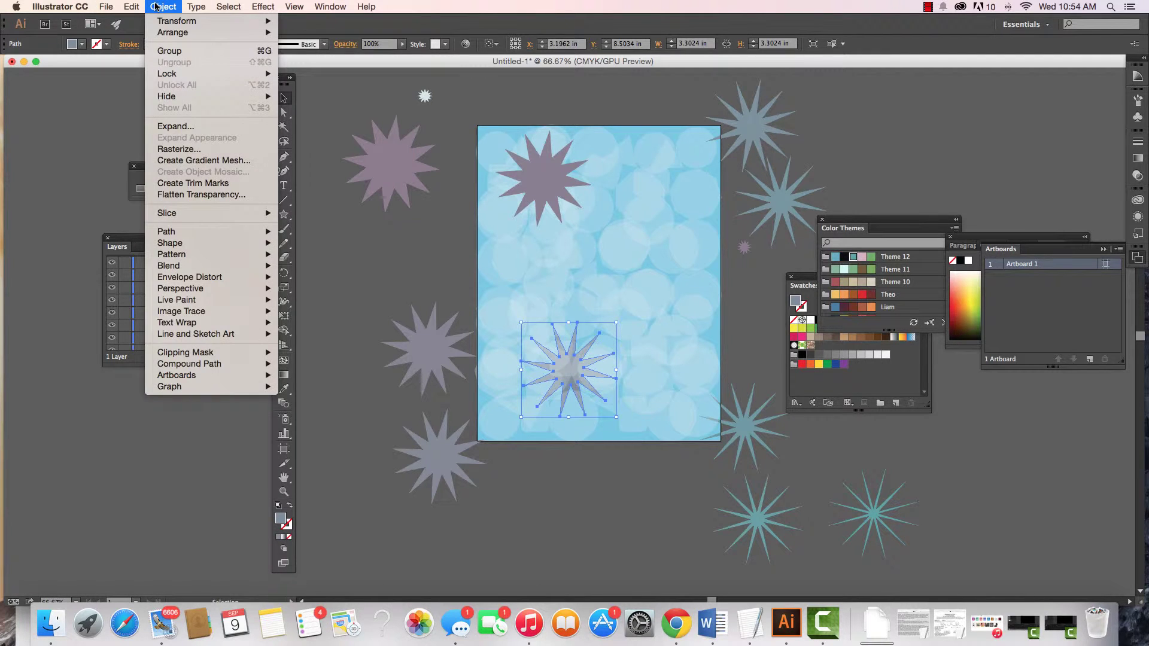
{"action": "left_click", "coordinate": [128, 242]}
{"action": "left_click_drag", "start_coordinate": [141, 242], "coordinate": [269, 232]}
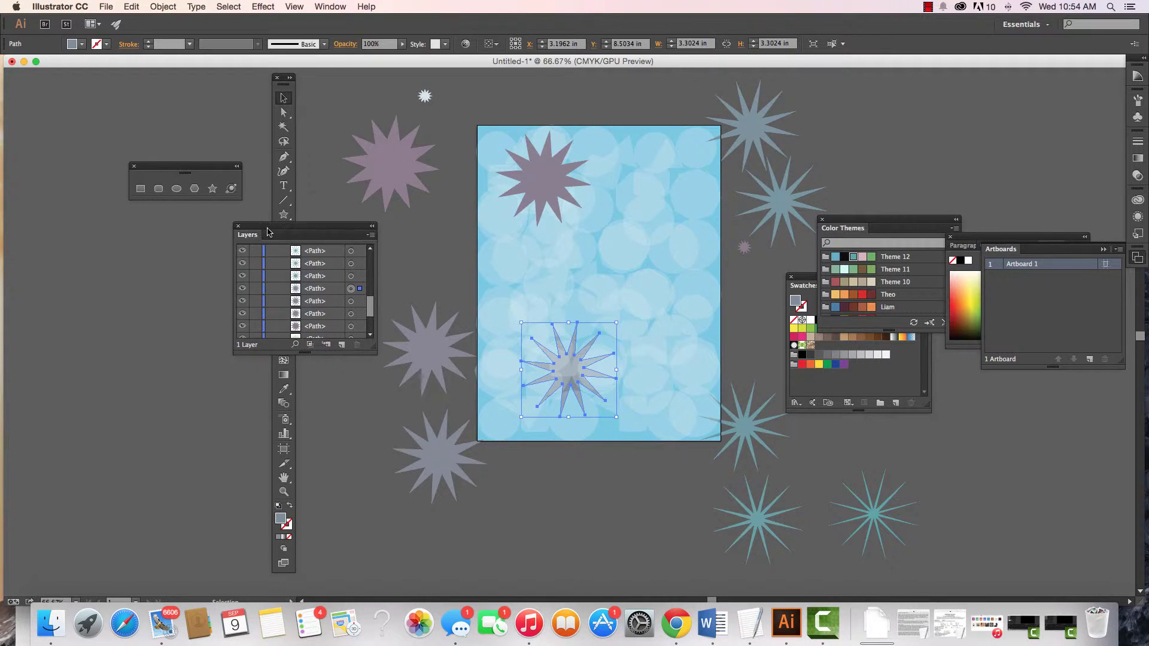
{"action": "left_click", "coordinate": [160, 7]}
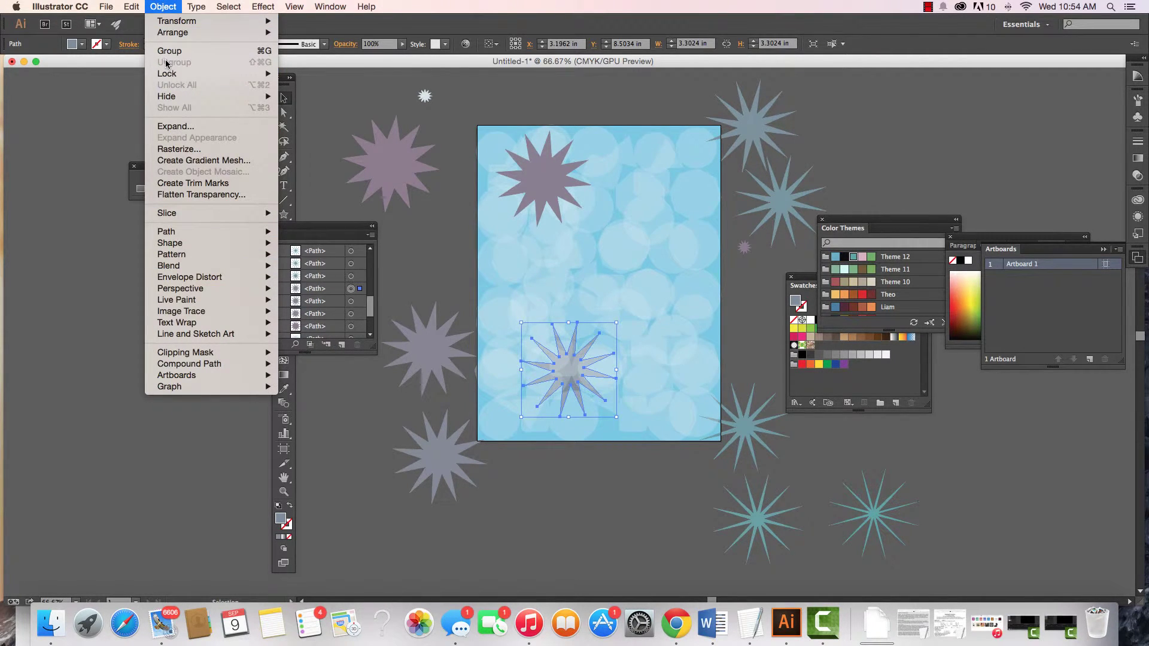
{"action": "mouse_move", "coordinate": [176, 32]}
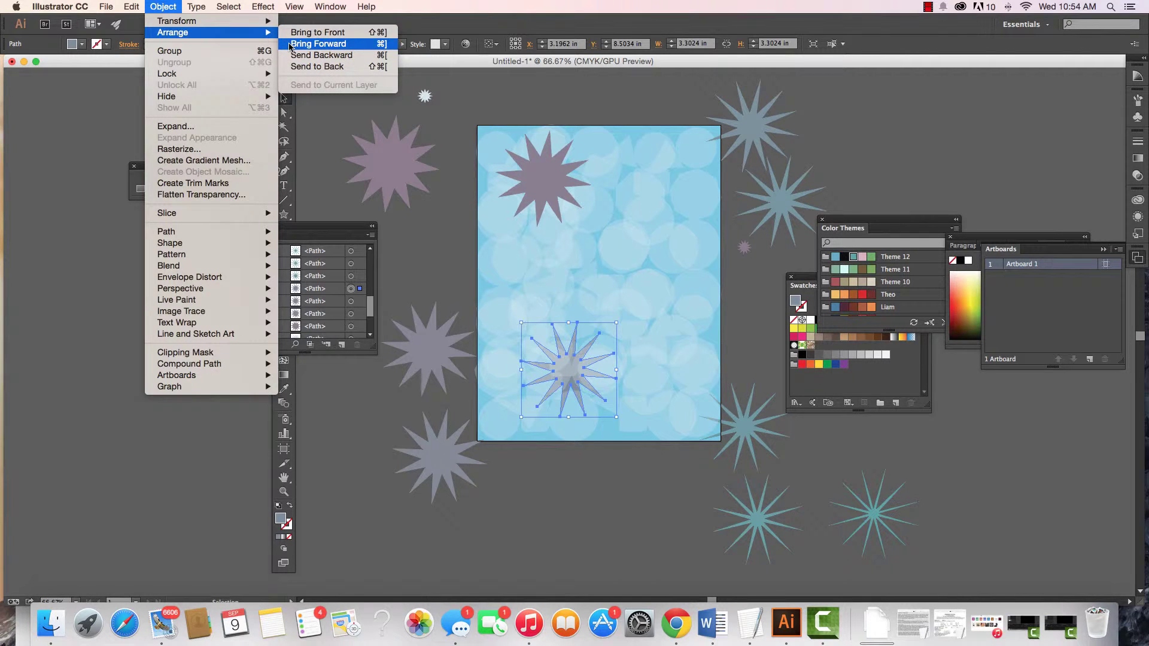
{"action": "left_click", "coordinate": [289, 45]}
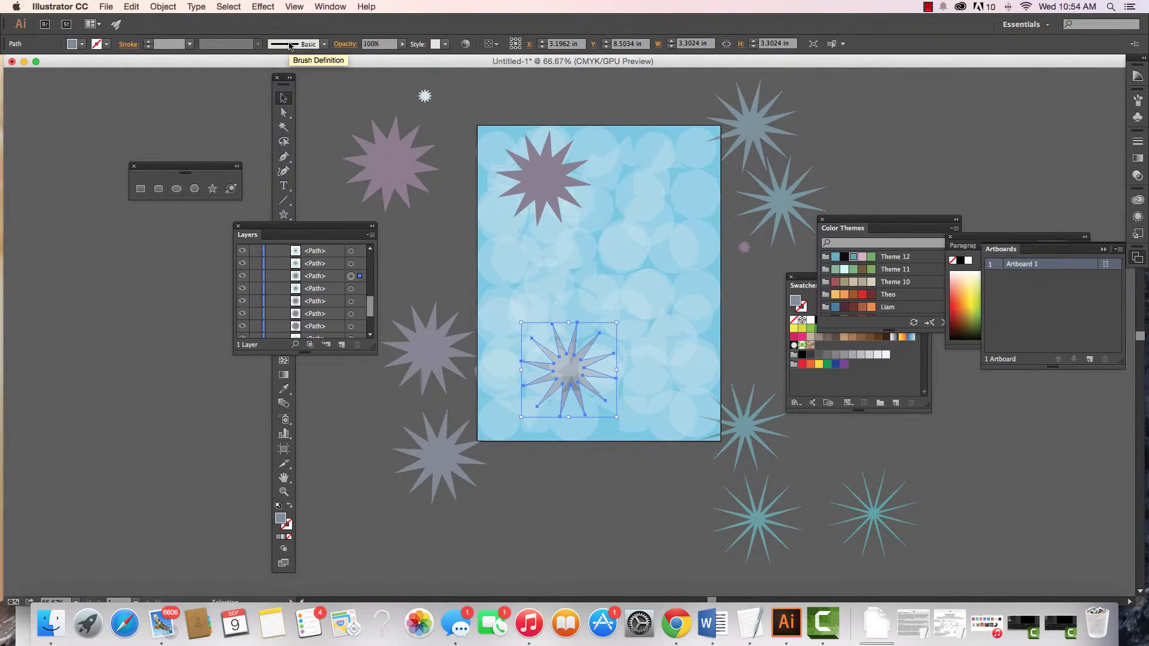
{"action": "left_click", "coordinate": [291, 45]}
{"action": "left_click", "coordinate": [164, 88]}
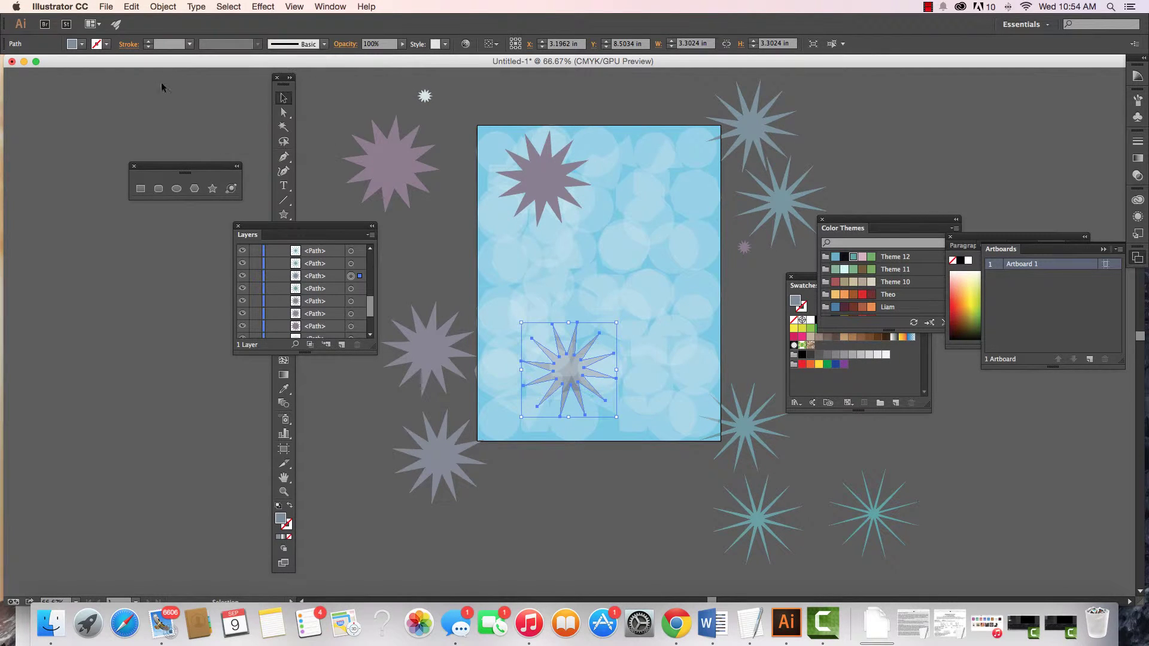
Step: Bring the blue-grey starburst on the lower artboard to the front of all the circles
{"action": "left_click", "coordinate": [160, 7]}
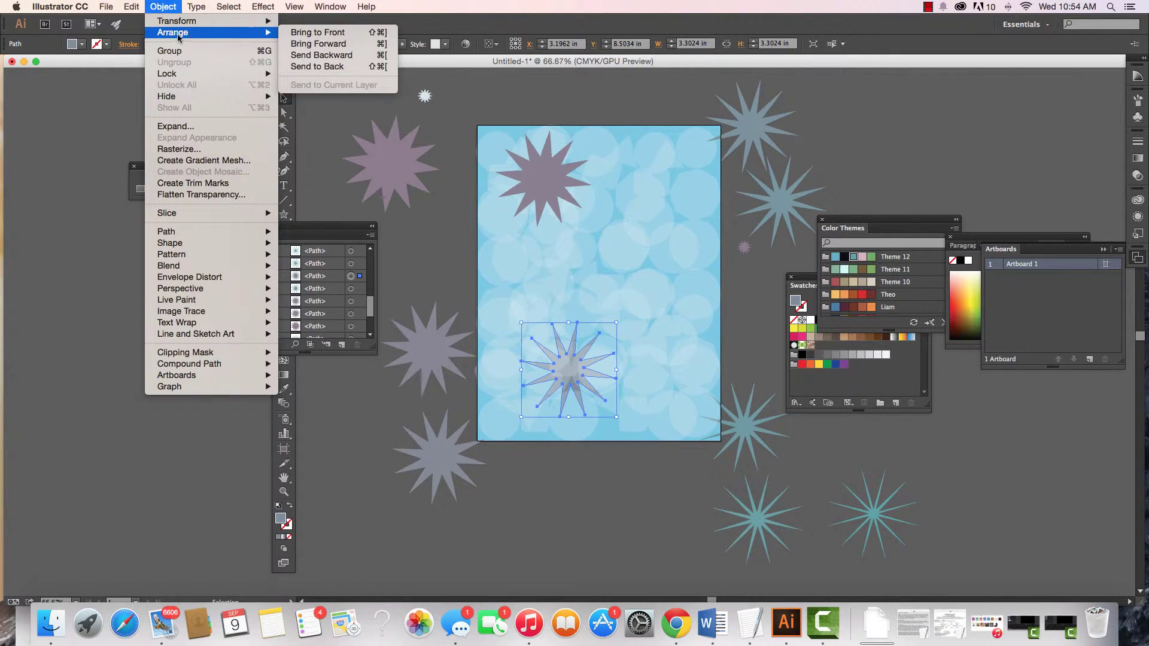
{"action": "mouse_move", "coordinate": [211, 32]}
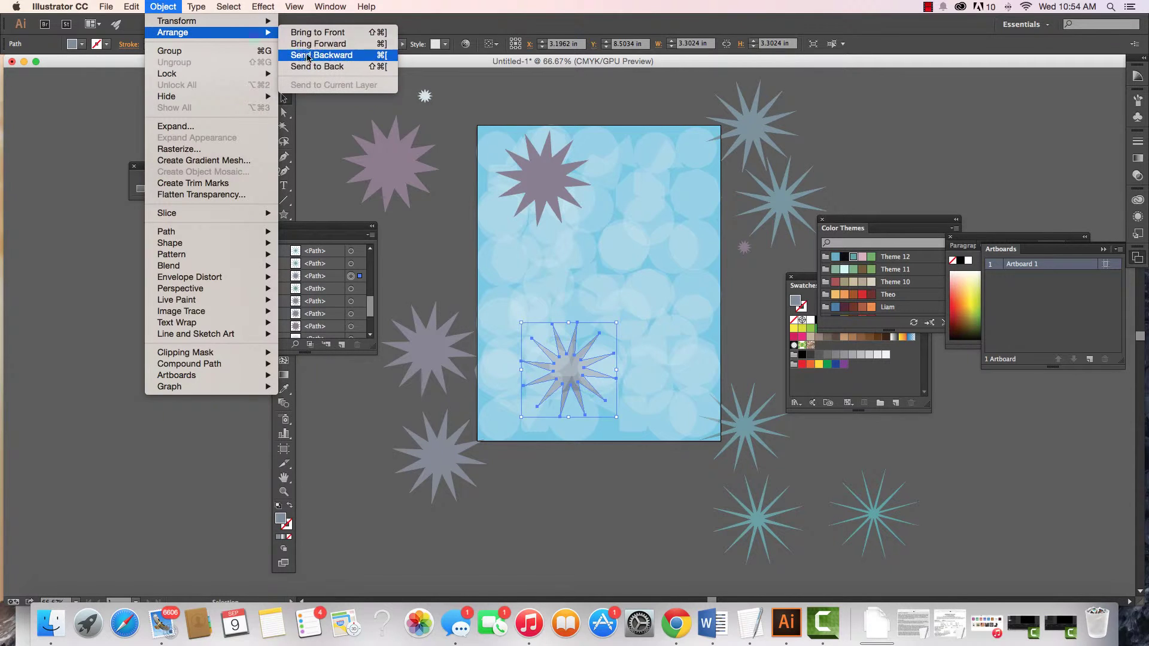
{"action": "left_click", "coordinate": [308, 33]}
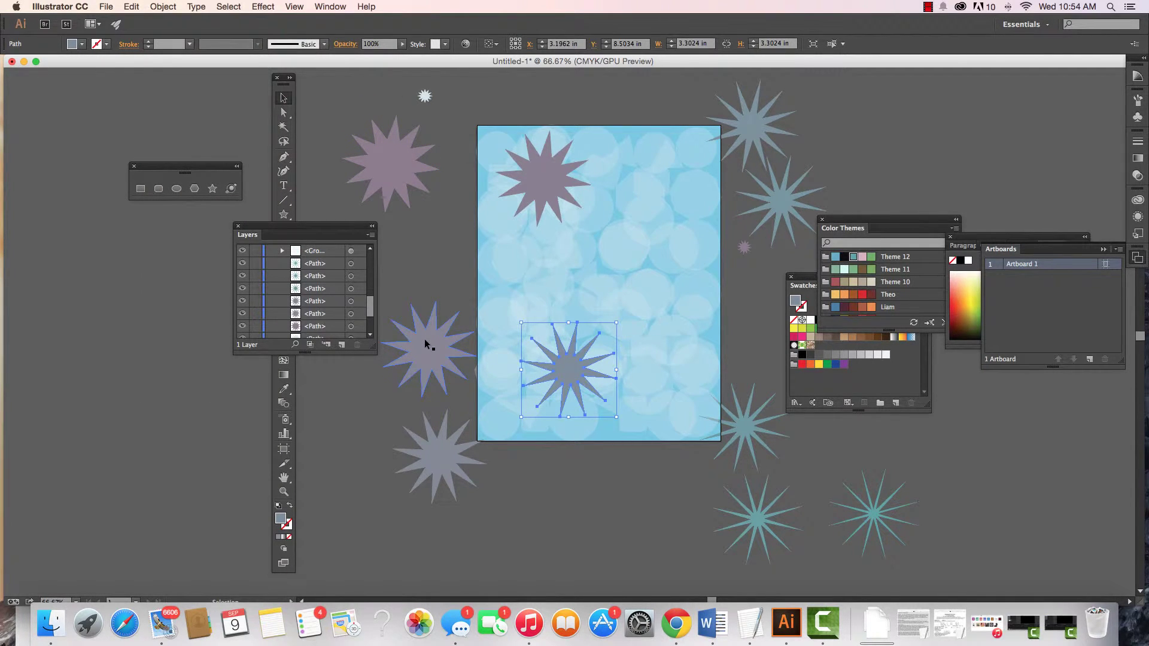
Step: Place the grey-mauve starburst and a blue one from the other side mid-artboard, scaled to about 2.10 in and 2.07 in wide
{"action": "left_click_drag", "start_coordinate": [426, 344], "coordinate": [600, 250]}
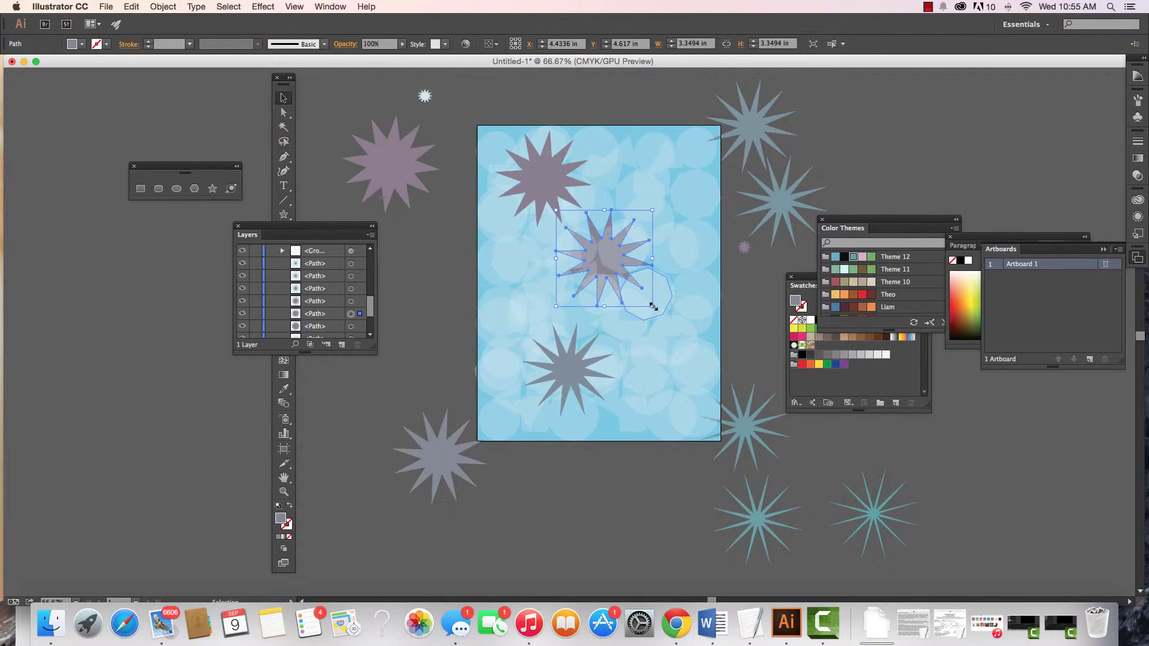
{"action": "left_click_drag", "start_coordinate": [653, 307], "coordinate": [616, 270]}
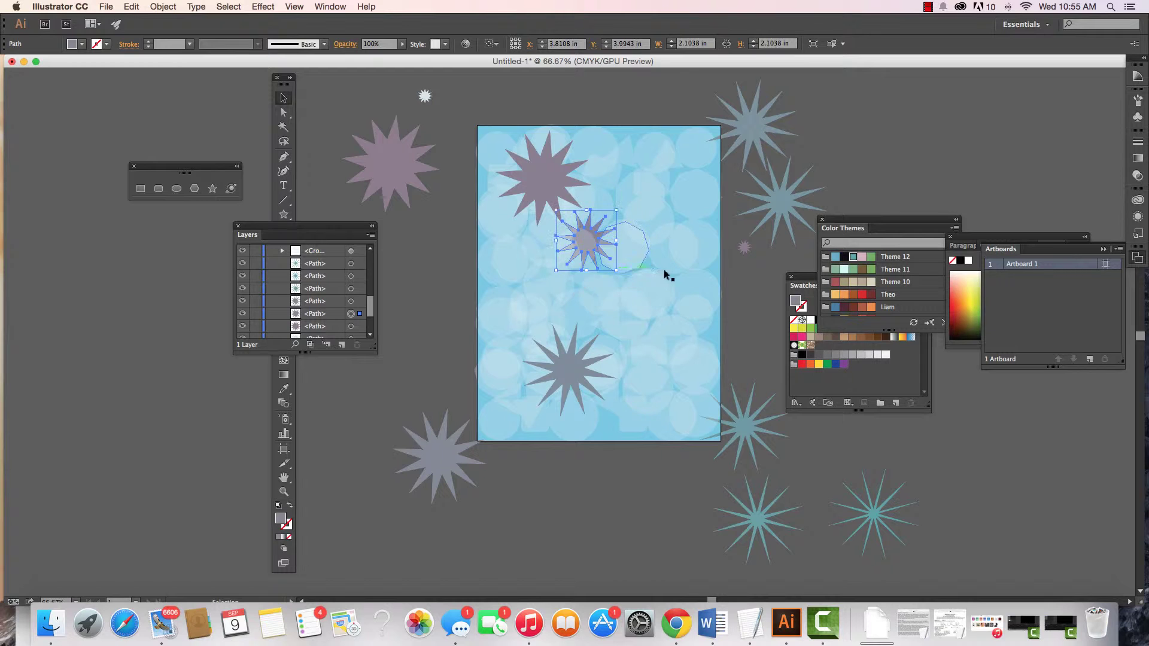
{"action": "left_click_drag", "start_coordinate": [788, 200], "coordinate": [612, 294]}
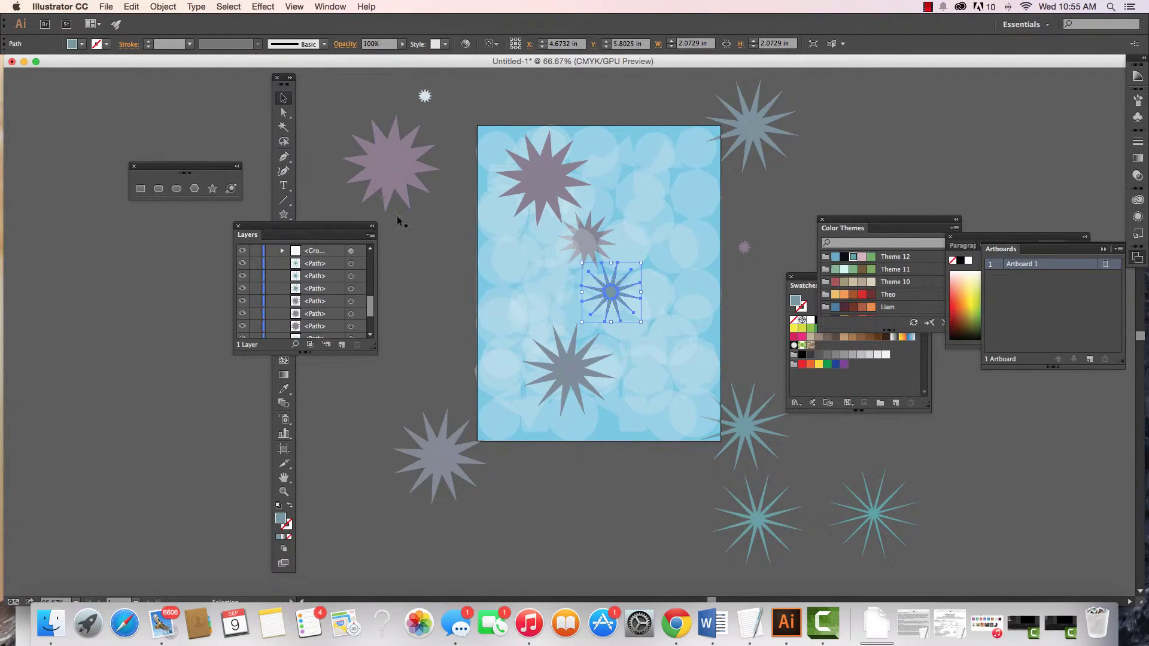
Step: Find the small blue starburst's path in Layer 1 and send it backward one level
{"action": "left_click", "coordinate": [164, 7]}
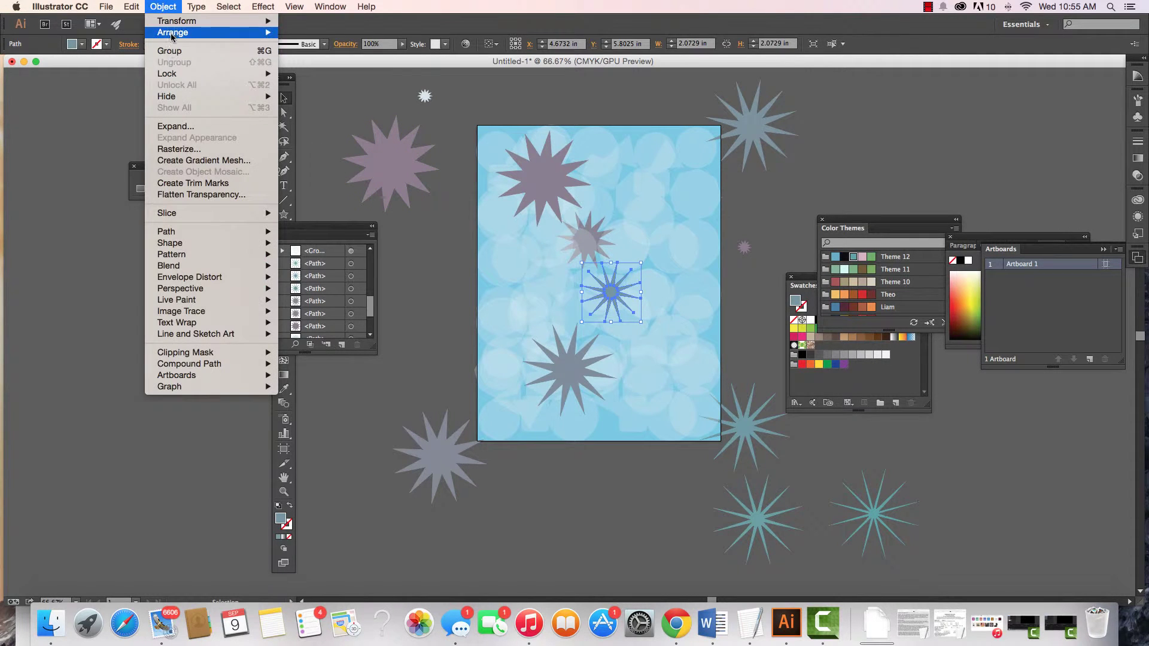
{"action": "mouse_move", "coordinate": [183, 35]}
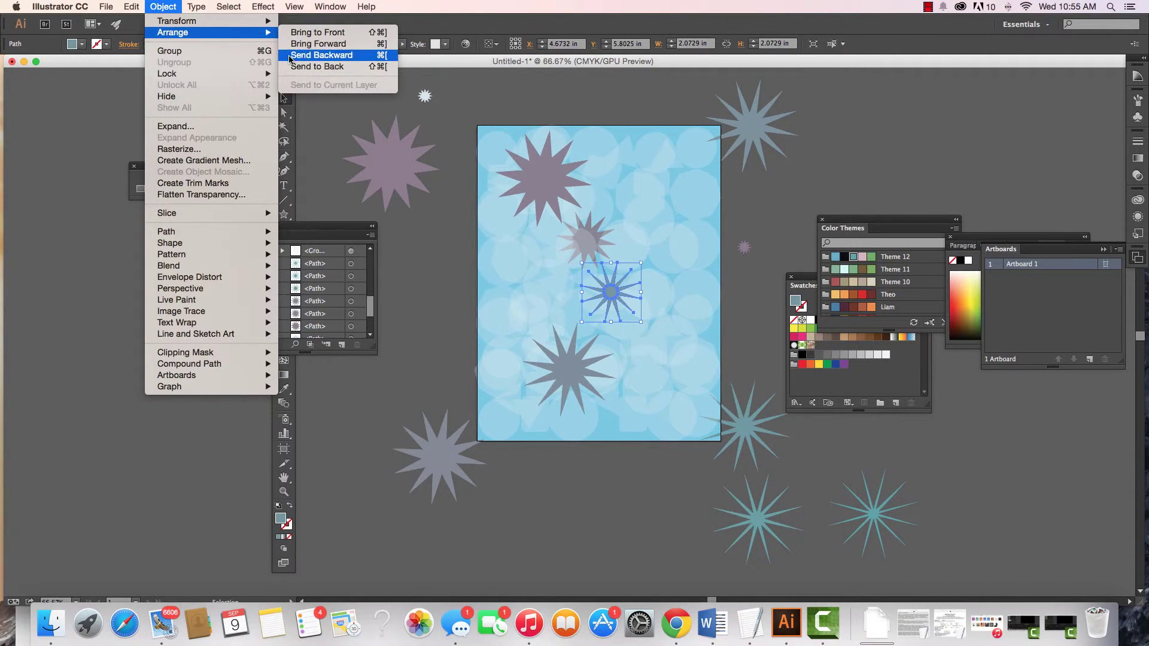
{"action": "left_click", "coordinate": [310, 232]}
{"action": "left_click_drag", "start_coordinate": [370, 307], "coordinate": [375, 272]}
{"action": "left_click", "coordinate": [323, 274]}
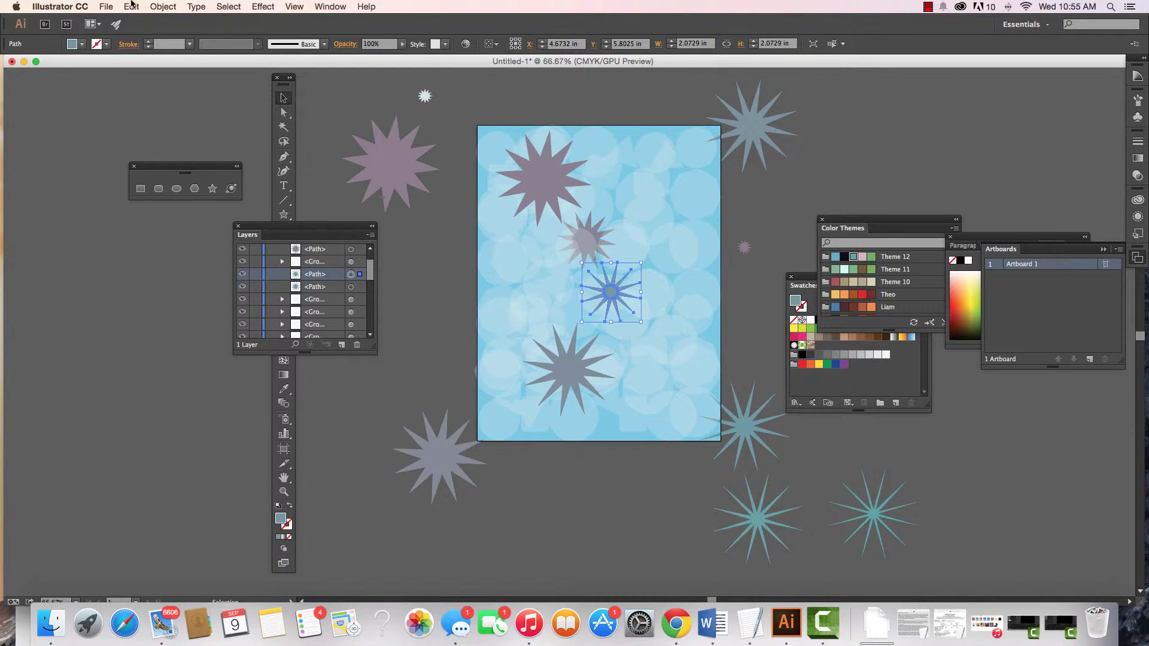
{"action": "left_click", "coordinate": [160, 7]}
{"action": "mouse_move", "coordinate": [172, 32]}
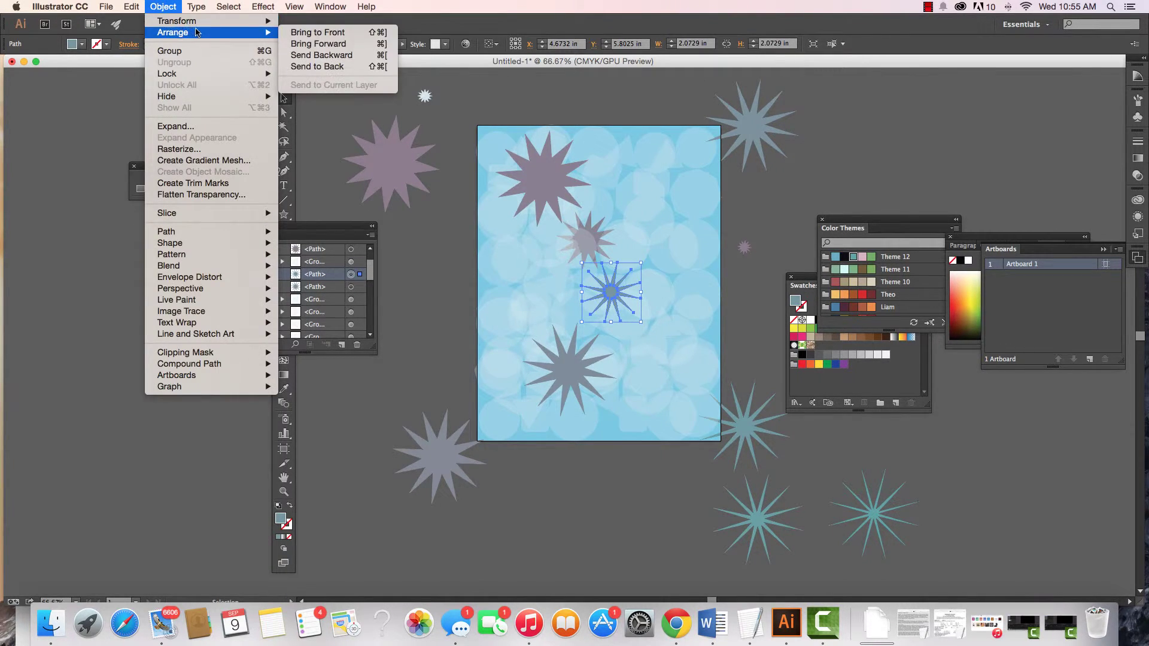
{"action": "left_click", "coordinate": [303, 55]}
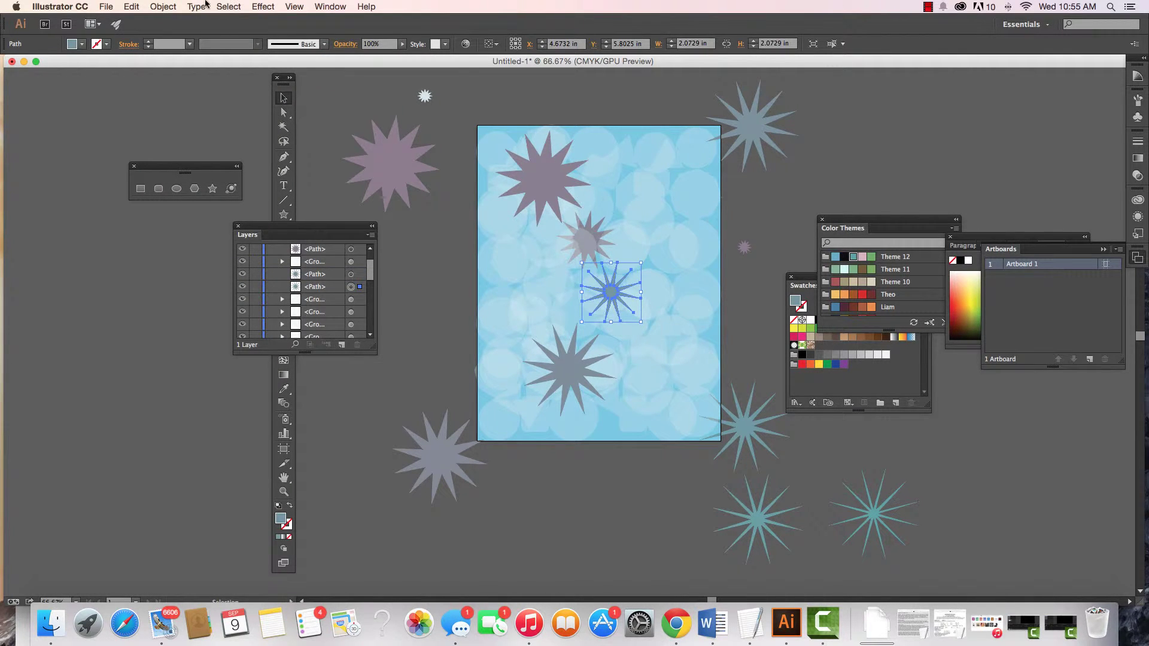
Step: Send the small blue starburst backward two levels in the stacking order
{"action": "left_click", "coordinate": [173, 7]}
{"action": "mouse_move", "coordinate": [175, 32]}
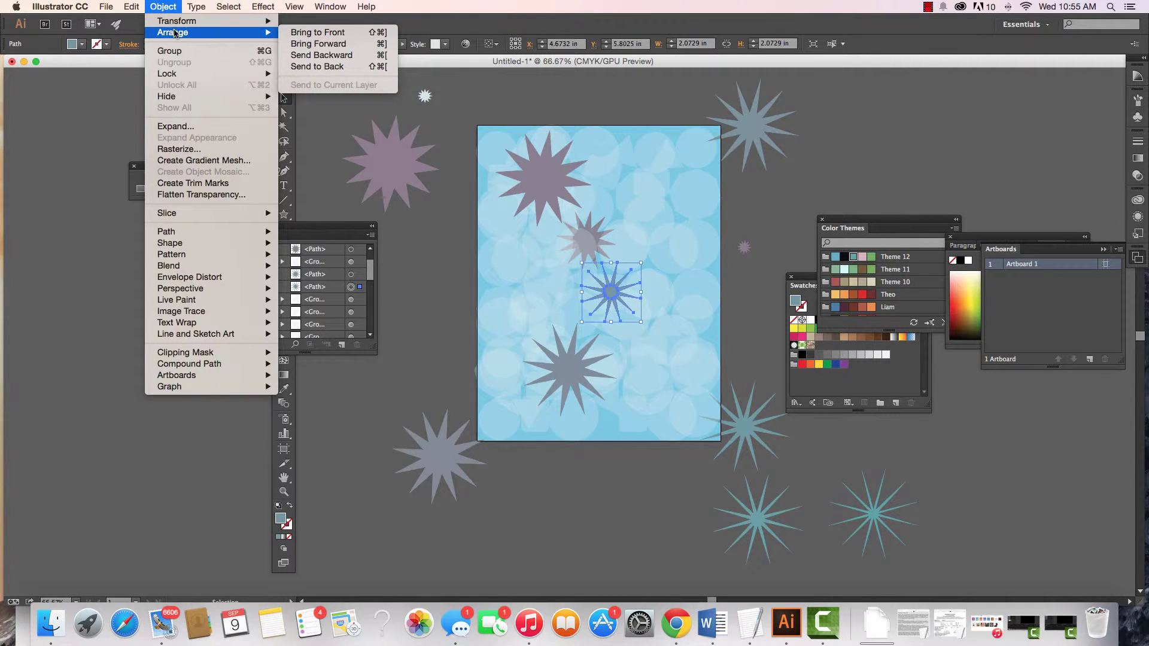
{"action": "left_click", "coordinate": [294, 55]}
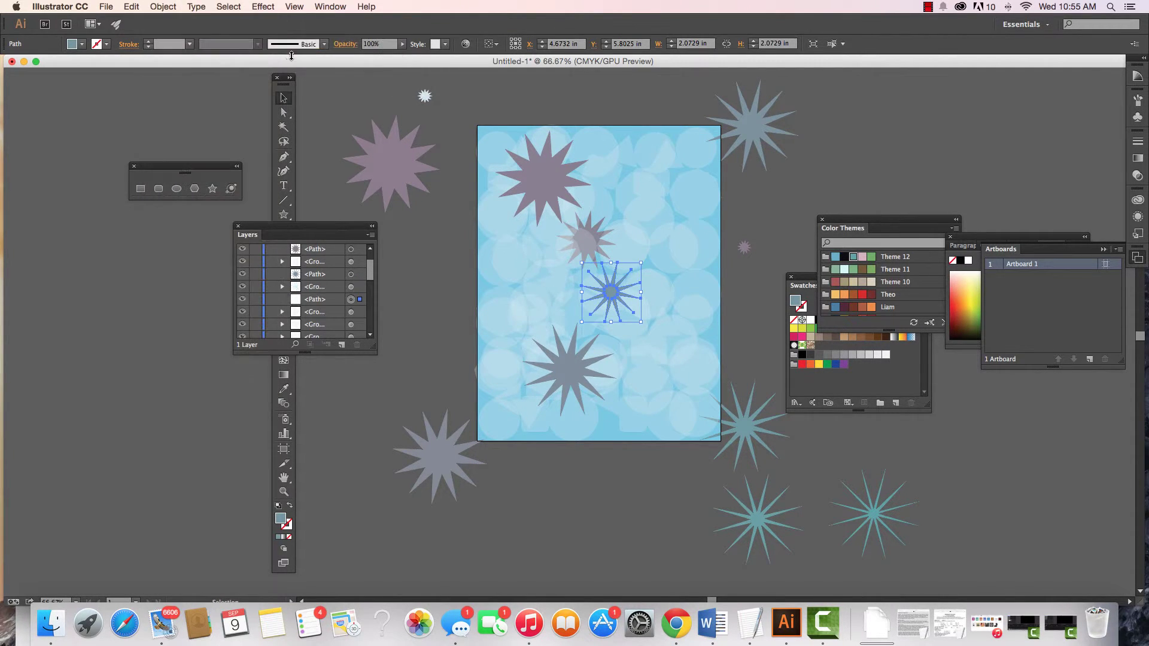
{"action": "left_click", "coordinate": [157, 7]}
{"action": "mouse_move", "coordinate": [181, 33]}
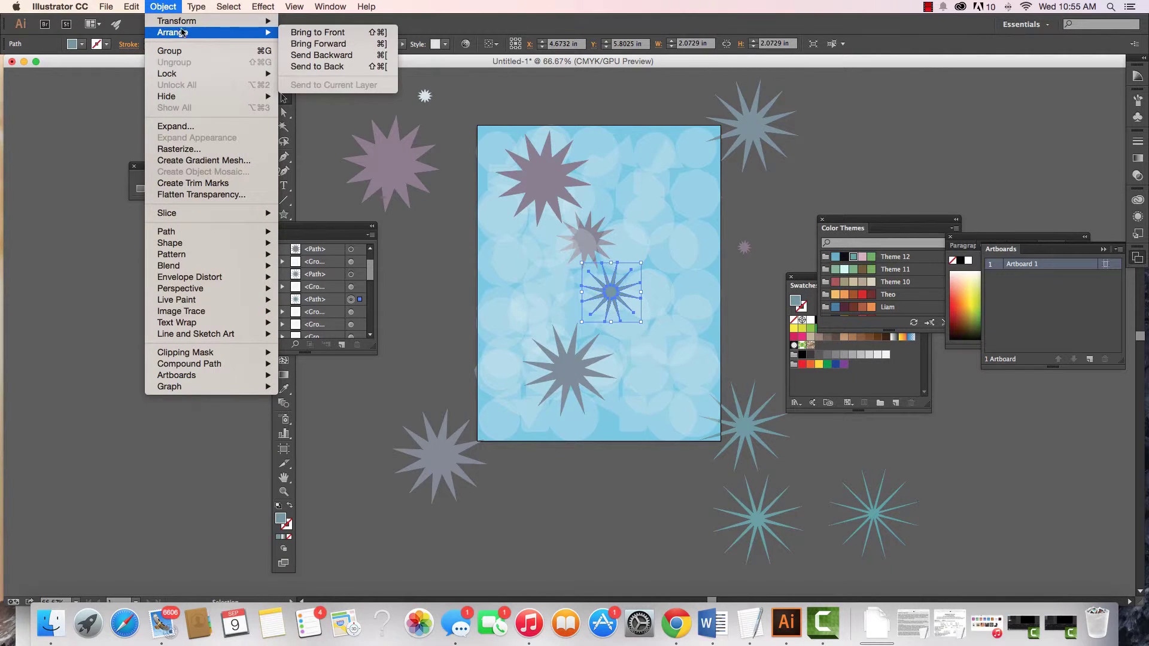
{"action": "left_click", "coordinate": [301, 57]}
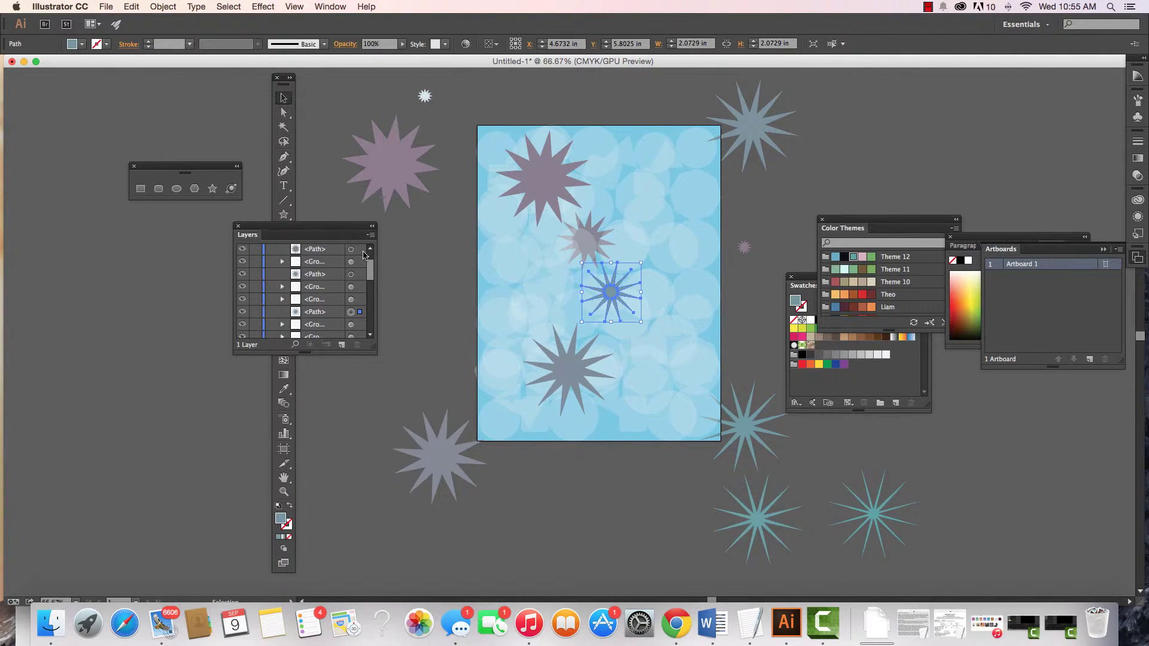
Step: Send the small blue starburst all the way to the back and deselect it
{"action": "left_click", "coordinate": [163, 7]}
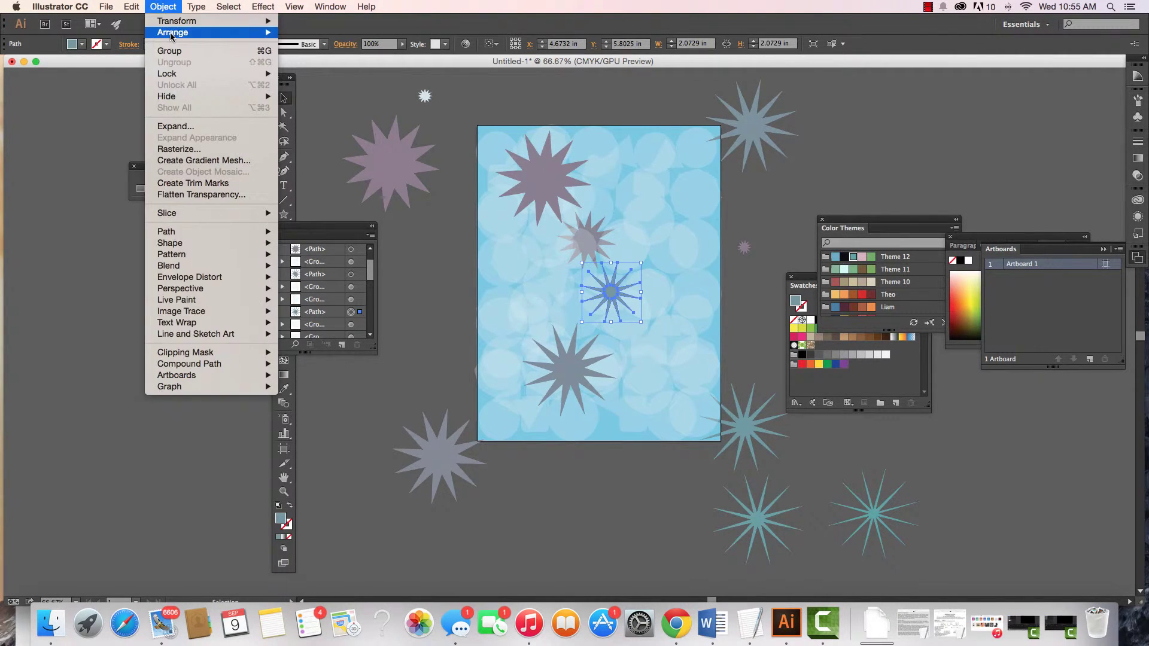
{"action": "mouse_move", "coordinate": [172, 36]}
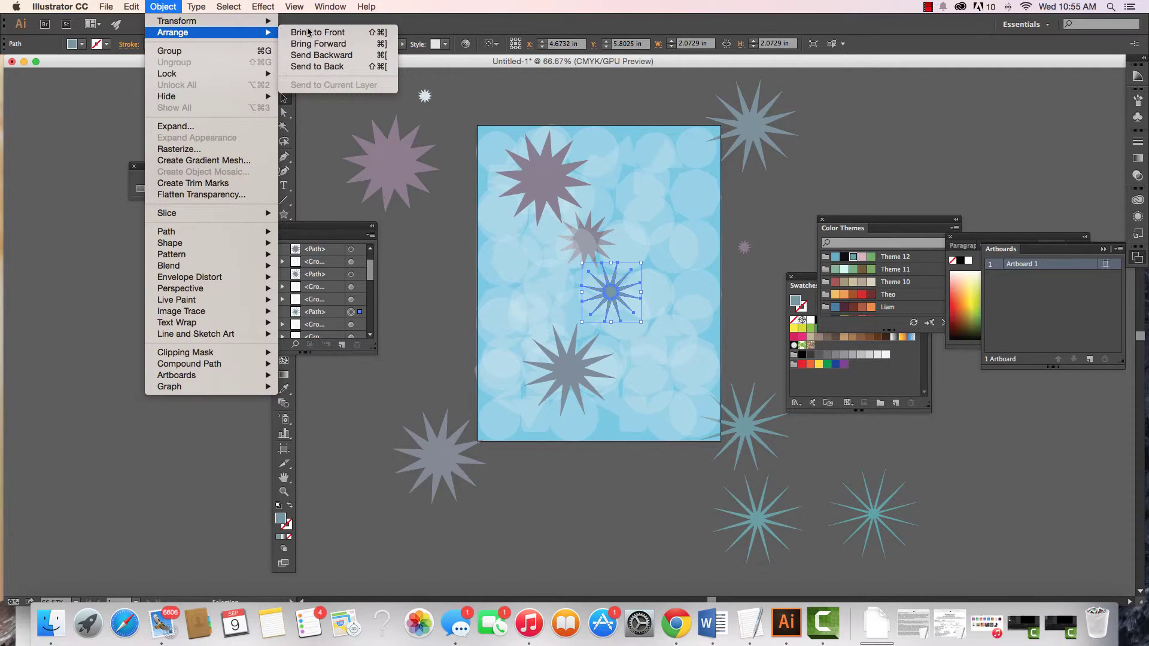
{"action": "left_click", "coordinate": [309, 66]}
{"action": "left_click", "coordinate": [414, 246]}
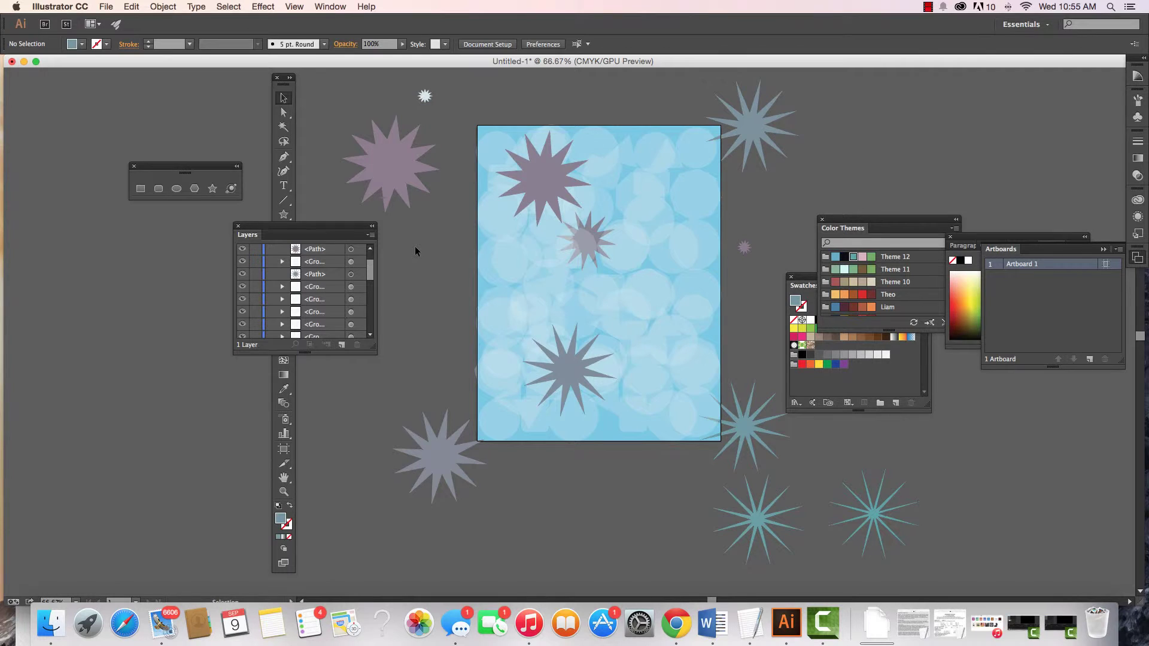
Step: Find the small blue starburst's path at the end of Layer 1 and move it directly above the background rectangle
{"action": "scroll", "coordinate": [415, 247], "scroll_direction": "down", "scroll_amount": 1}
{"action": "left_click_drag", "start_coordinate": [370, 269], "coordinate": [374, 326]}
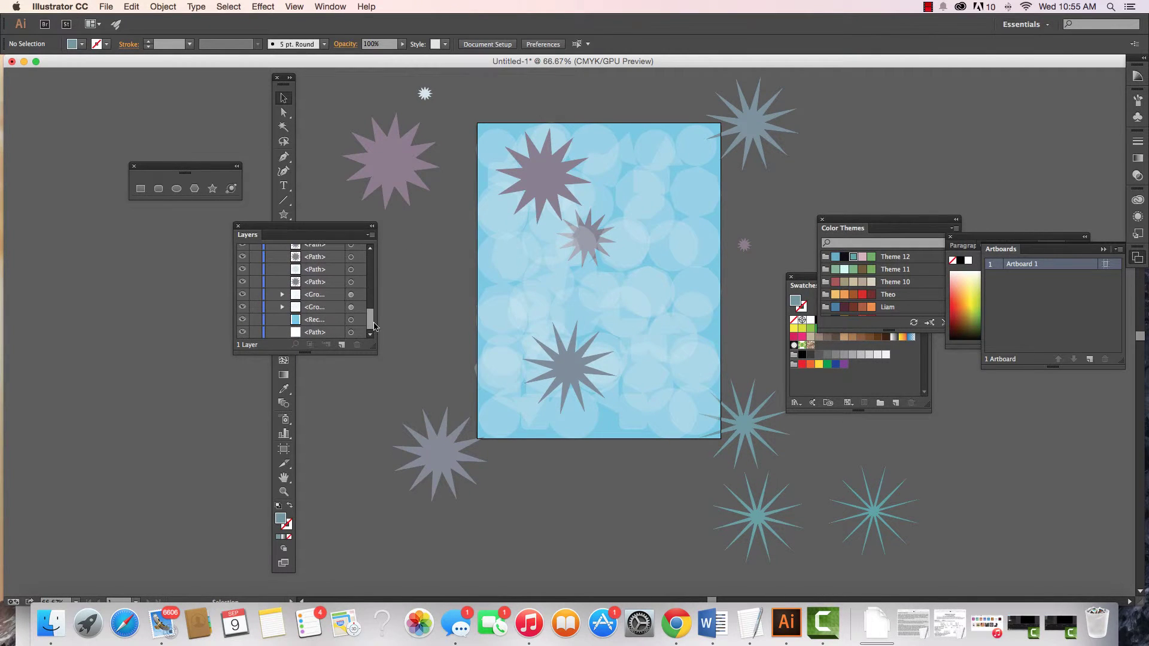
{"action": "left_click", "coordinate": [315, 335]}
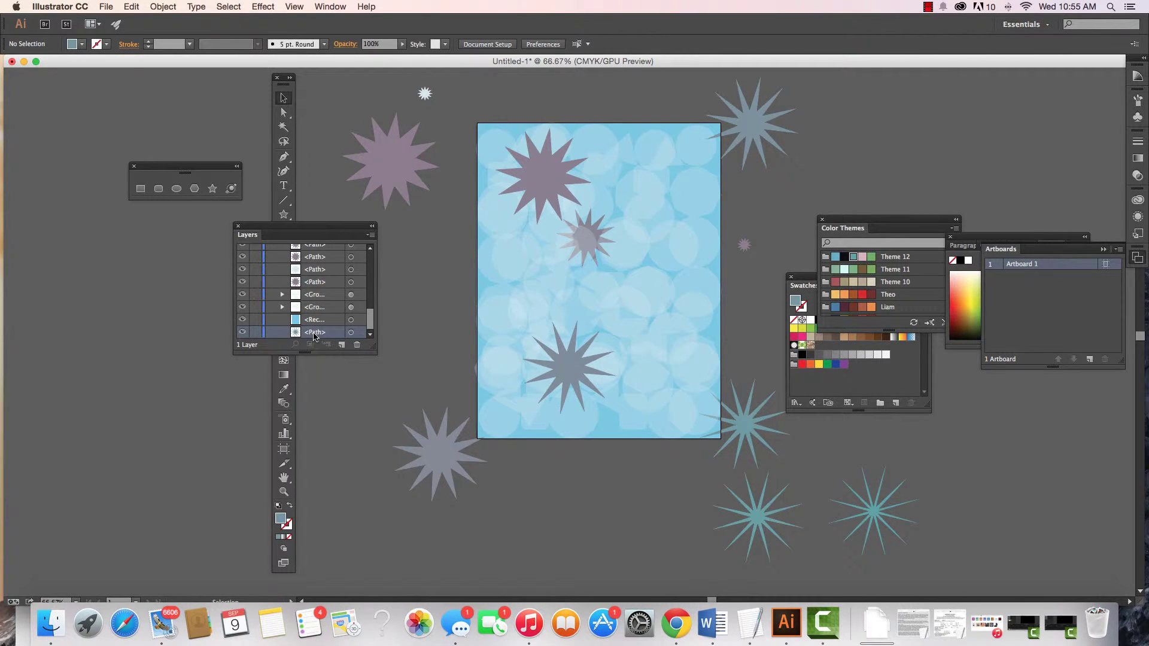
{"action": "mouse_move", "coordinate": [318, 333]}
{"action": "left_mouse_down"}
{"action": "mouse_move", "coordinate": [333, 335]}
{"action": "mouse_move", "coordinate": [329, 317]}
{"action": "left_mouse_up"}
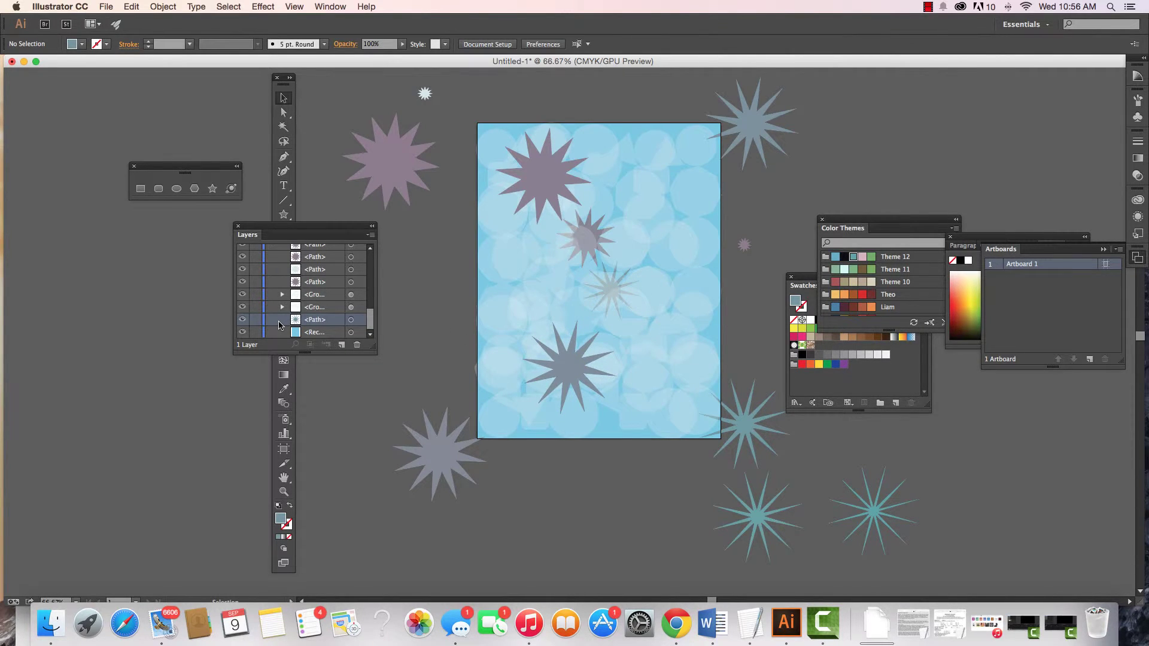
{"action": "left_click", "coordinate": [279, 322]}
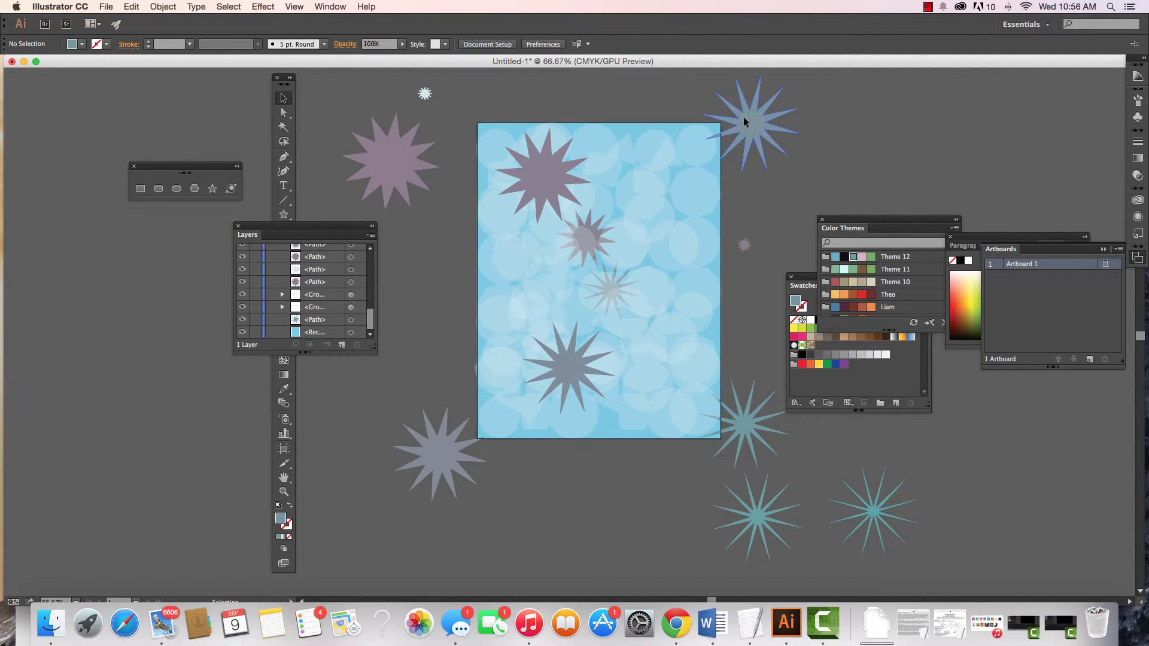
Step: Place the large blue-grey starburst from outside the artboard onto its upper right area and send it backward one level
{"action": "left_click_drag", "start_coordinate": [744, 120], "coordinate": [642, 199]}
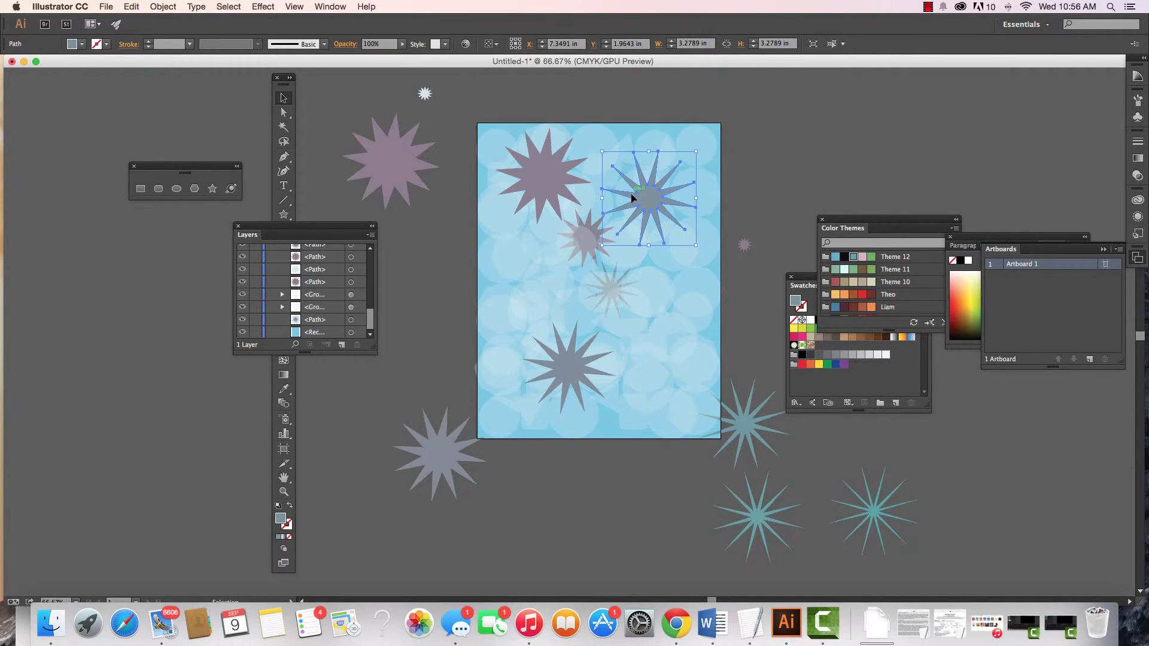
{"action": "left_click", "coordinate": [160, 7]}
{"action": "mouse_move", "coordinate": [167, 35]}
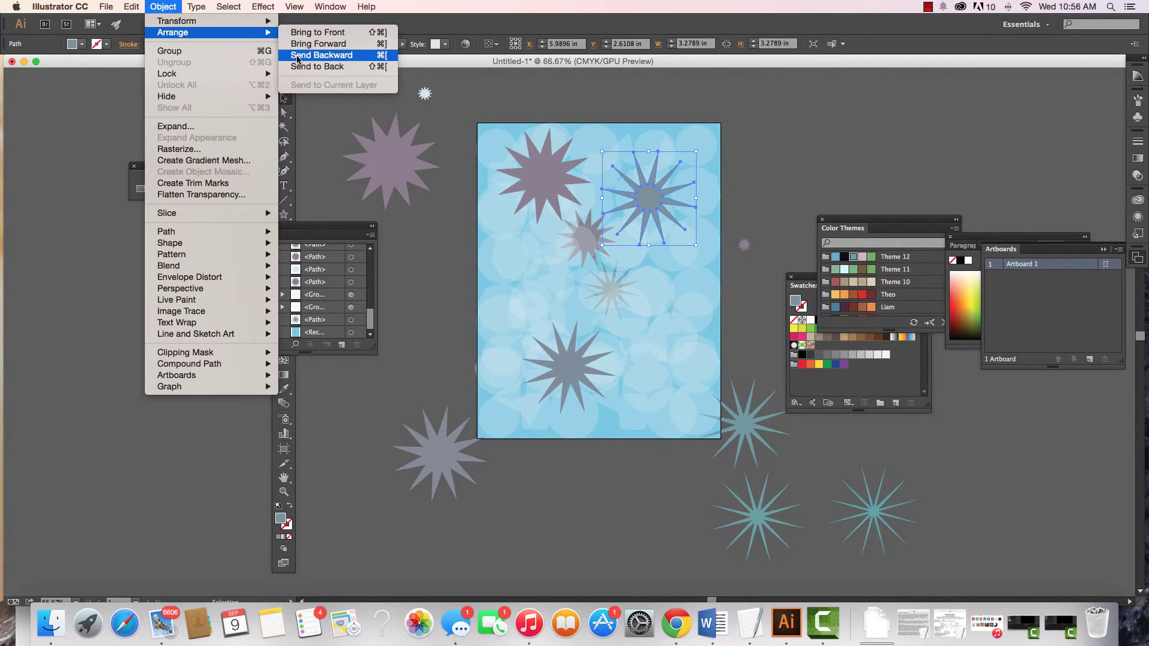
{"action": "left_click", "coordinate": [374, 57]}
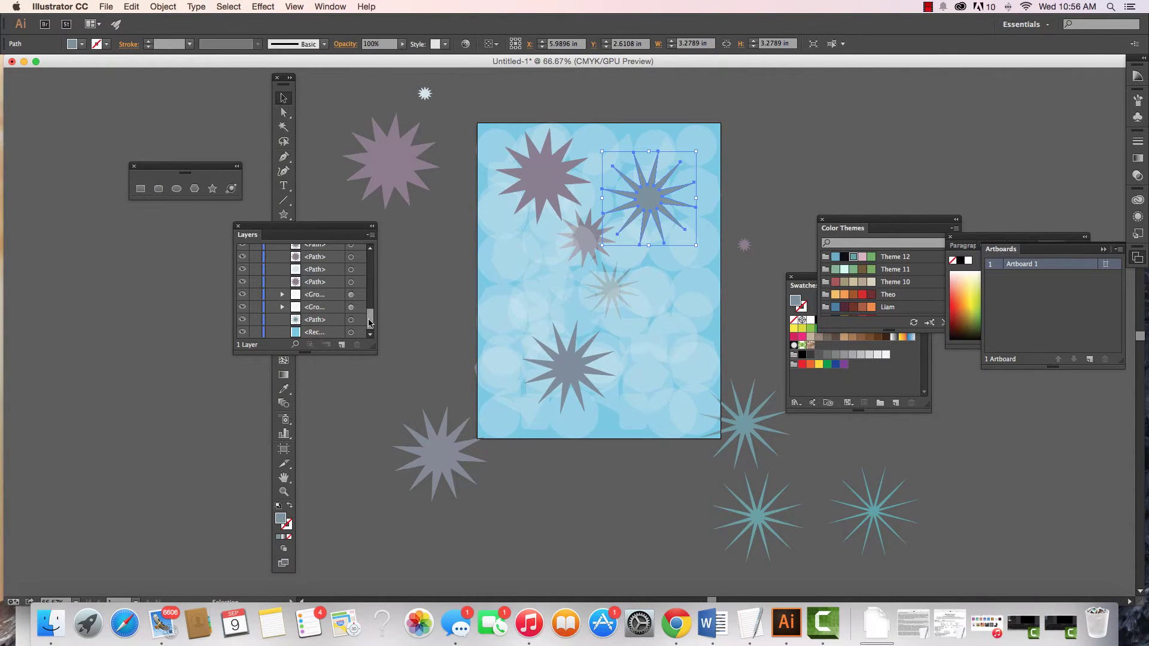
Step: Send the upper-right blue-grey starburst backward repeatedly, until it sits behind several of the circle groups
{"action": "left_click_drag", "start_coordinate": [370, 327], "coordinate": [371, 286]}
{"action": "key", "text": "super+bracketleft"}
{"action": "key", "text": "super+bracketleft"}
{"action": "key", "text": "super+bracketleft"}
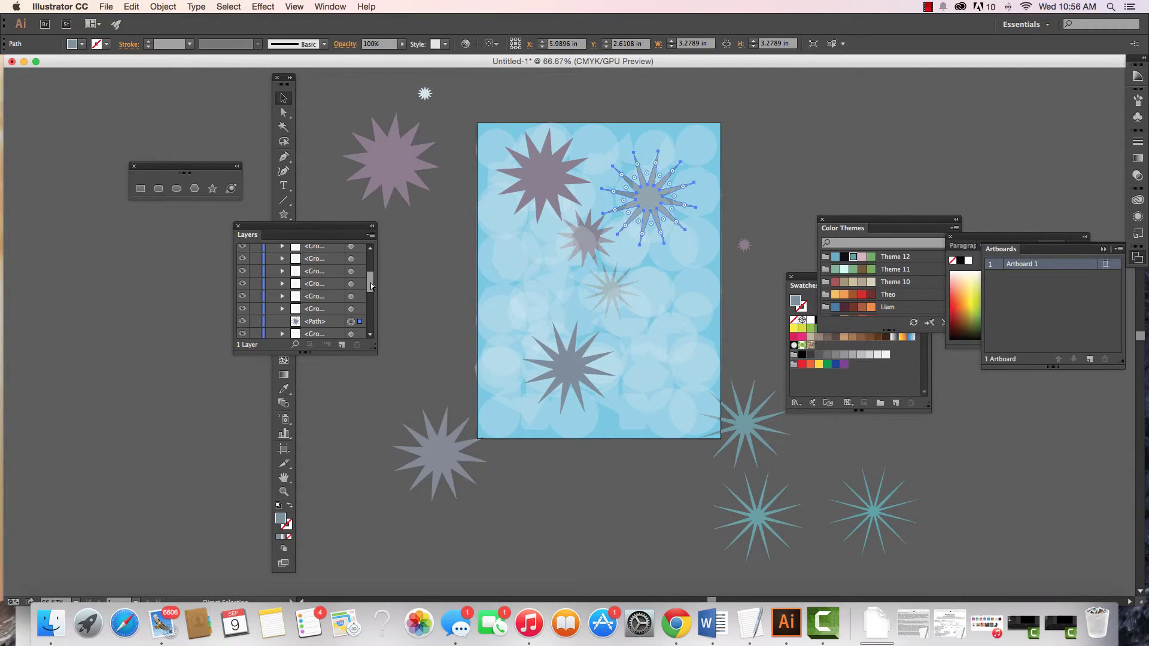
{"action": "key", "text": "super+bracketleft"}
{"action": "key", "text": "super+bracketleft"}
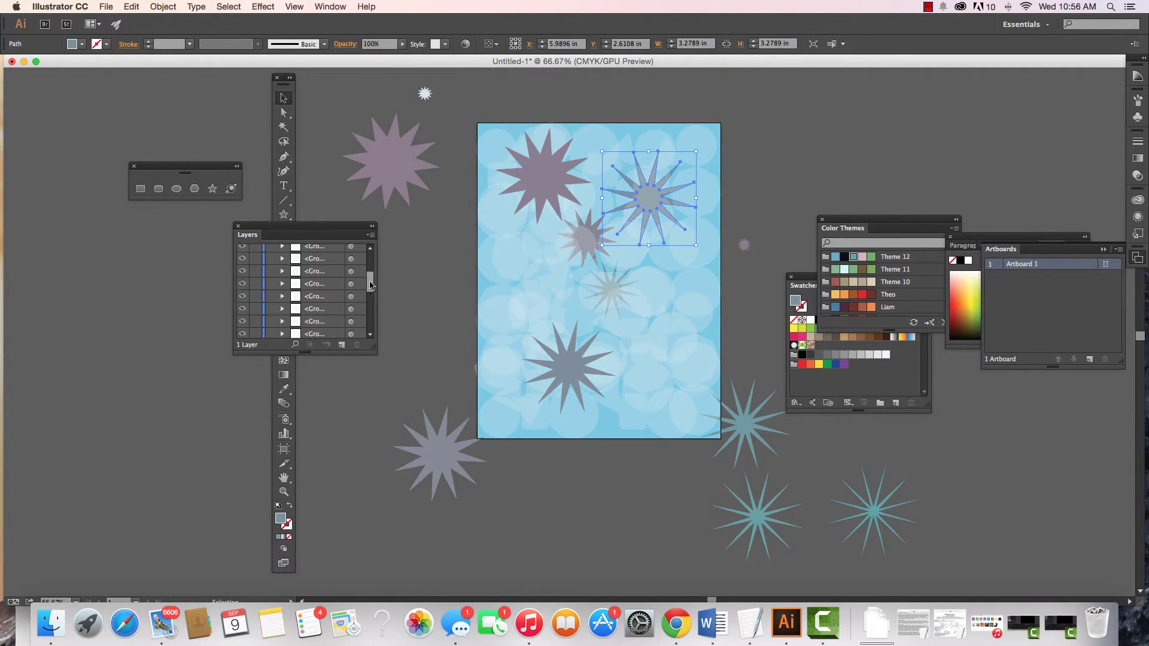
Step: Place the large mauve starburst on the artboard's lower right area, find its path in Layer 1 and bring it forward
{"action": "left_click", "coordinate": [396, 152]}
{"action": "left_click_drag", "start_coordinate": [396, 152], "coordinate": [674, 330]}
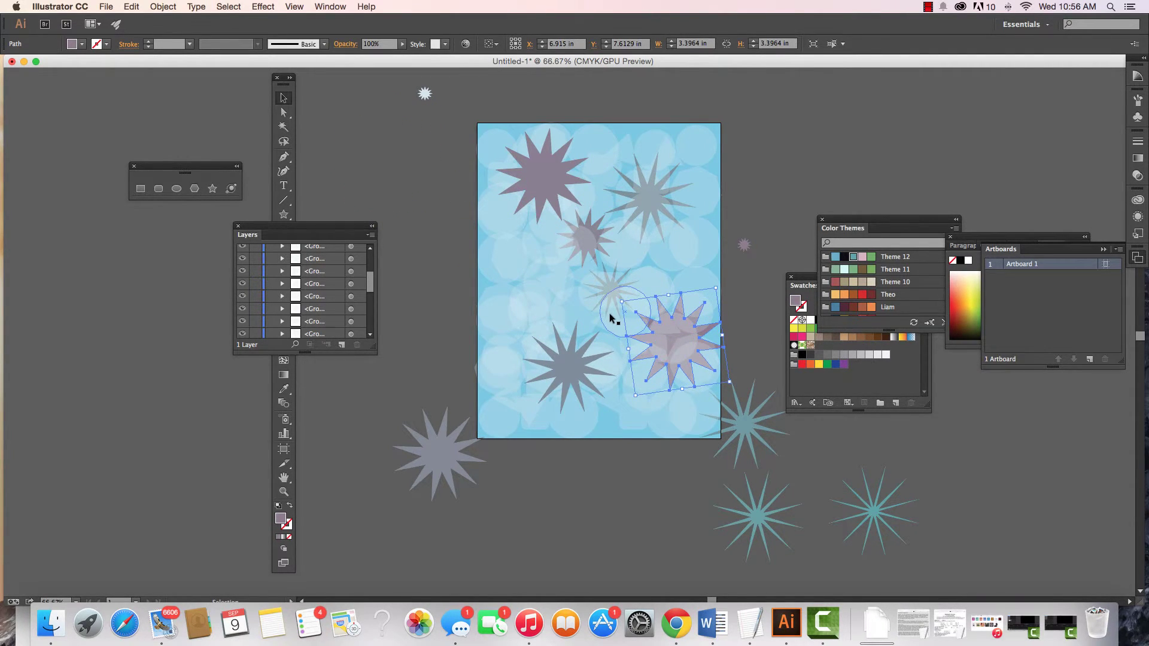
{"action": "left_click", "coordinate": [171, 7]}
{"action": "mouse_move", "coordinate": [174, 36]}
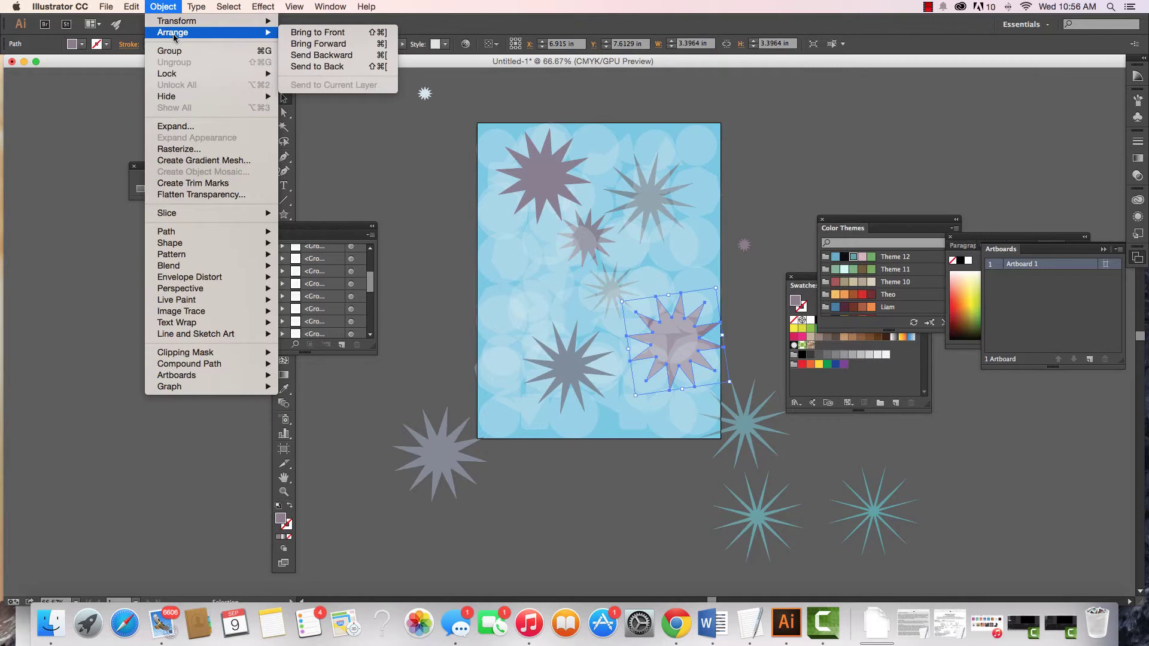
{"action": "left_click", "coordinate": [371, 293]}
{"action": "left_click_drag", "start_coordinate": [371, 293], "coordinate": [372, 308]}
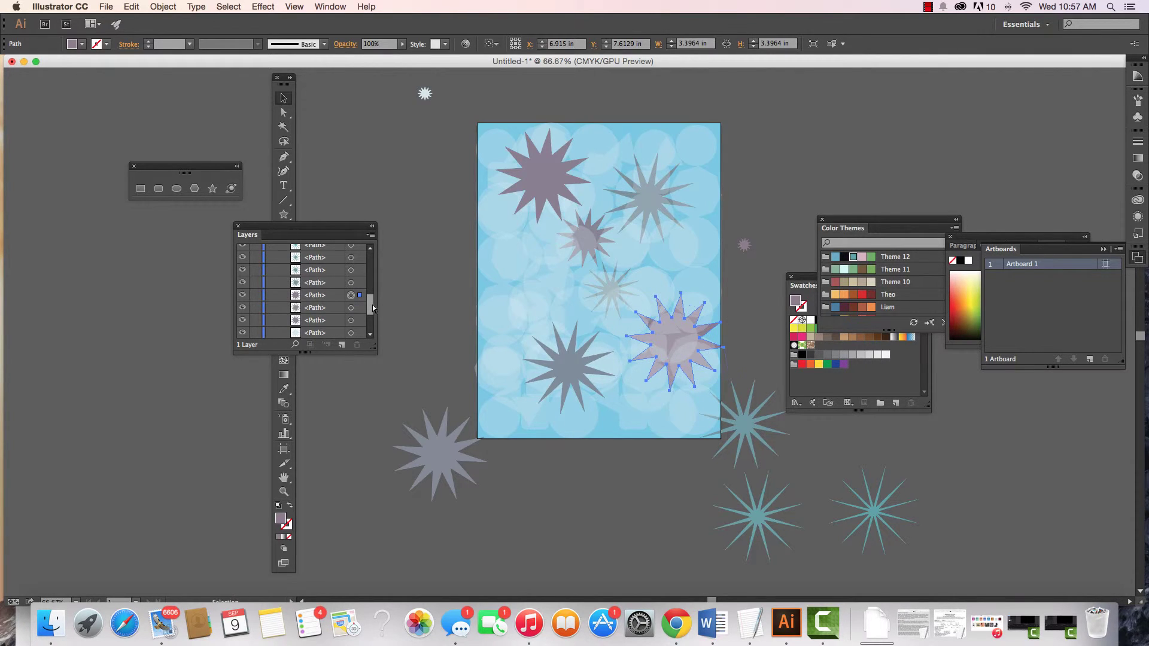
{"action": "key", "text": "a"}
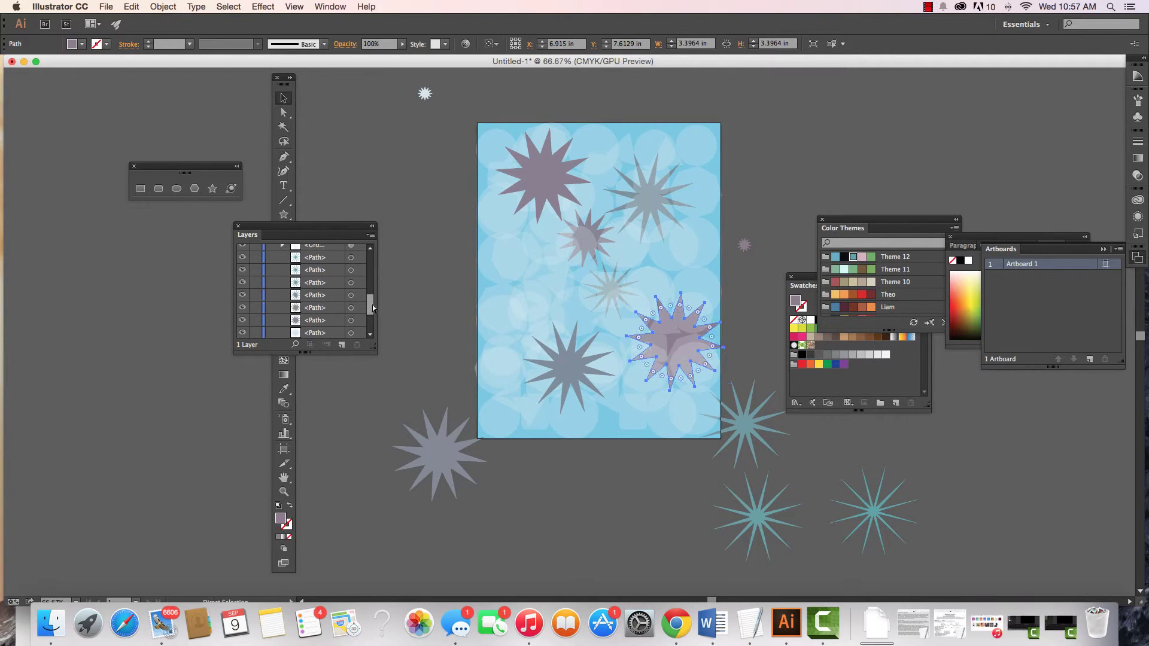
{"action": "key", "text": "v"}
{"action": "left_click", "coordinate": [742, 184]}
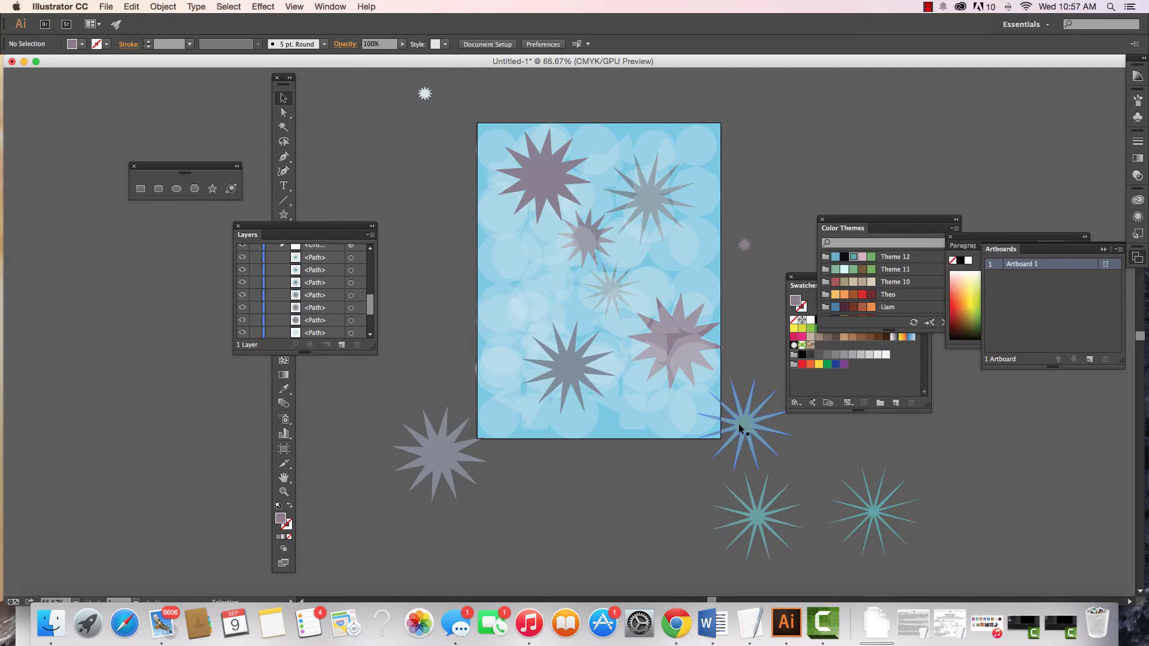
Step: Spread the four remaining large starbursts over open areas of the artboard and shift the dark blue-grey one up to make room
{"action": "left_click_drag", "start_coordinate": [739, 429], "coordinate": [524, 274]}
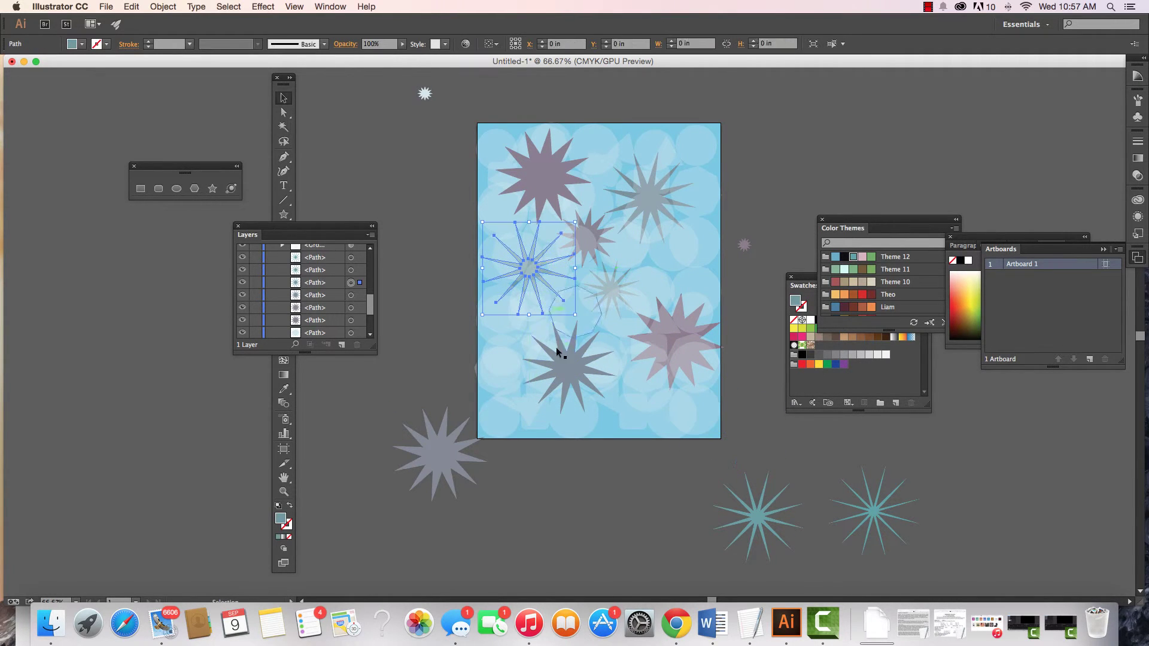
{"action": "left_click_drag", "start_coordinate": [438, 457], "coordinate": [521, 397]}
{"action": "left_click_drag", "start_coordinate": [576, 373], "coordinate": [574, 331]}
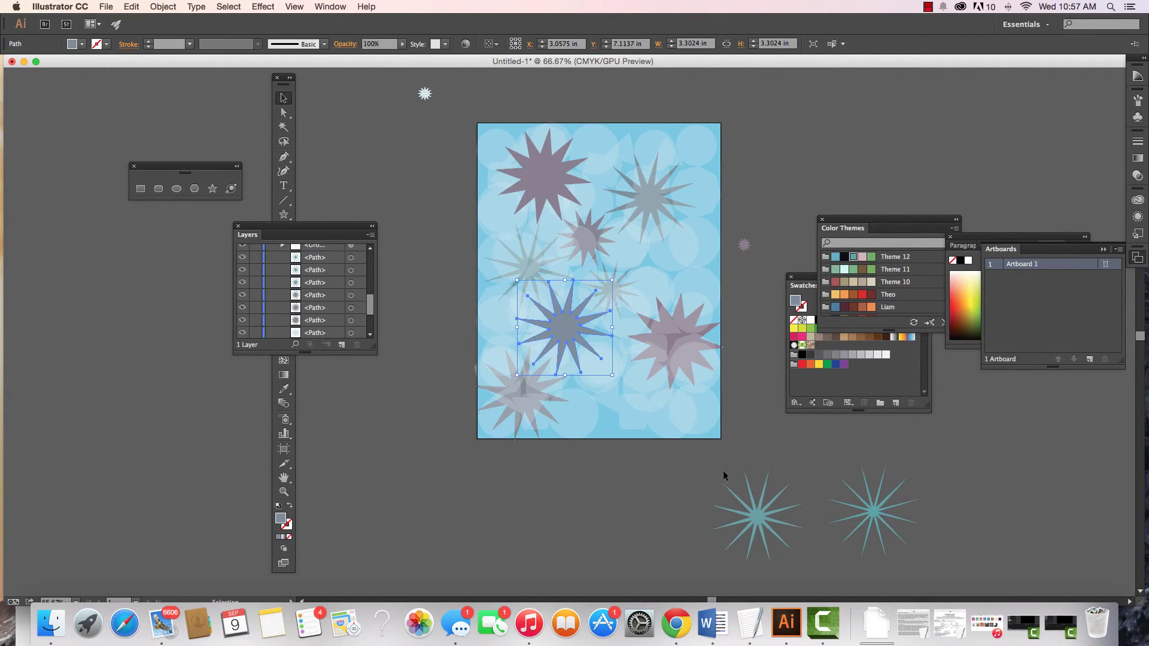
{"action": "left_click_drag", "start_coordinate": [756, 508], "coordinate": [622, 384]}
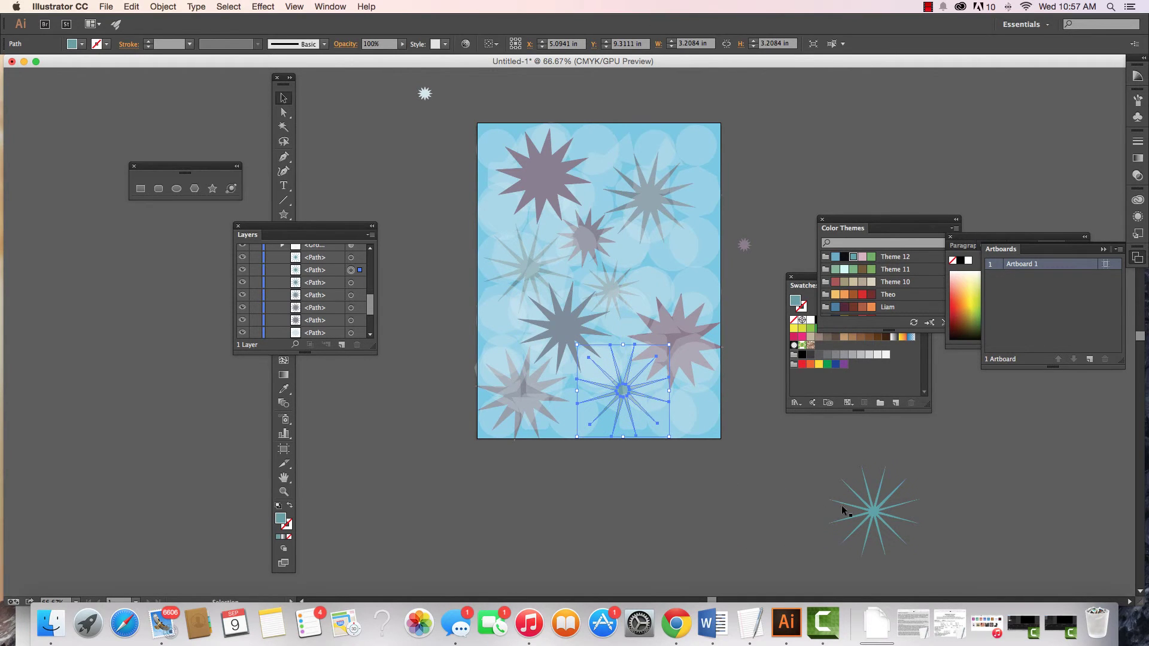
{"action": "left_click_drag", "start_coordinate": [867, 507], "coordinate": [669, 253]}
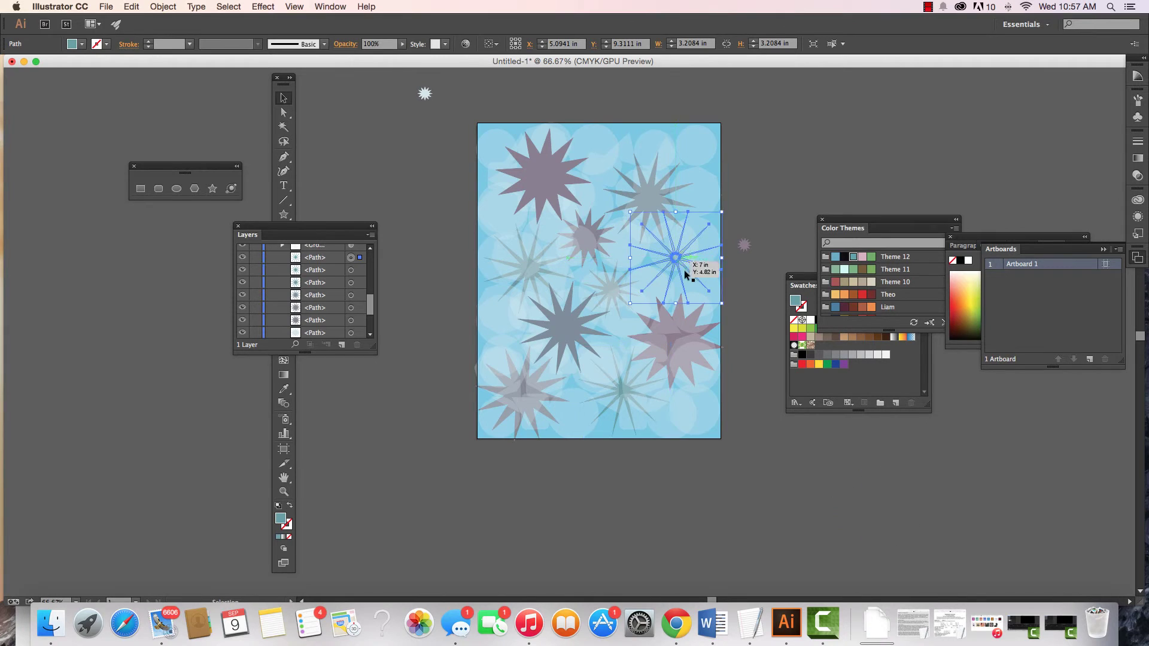
Step: Place the tiny mauve starburst near the artboard's top centre and the tiny white one near its upper right corner
{"action": "left_click", "coordinate": [744, 246]}
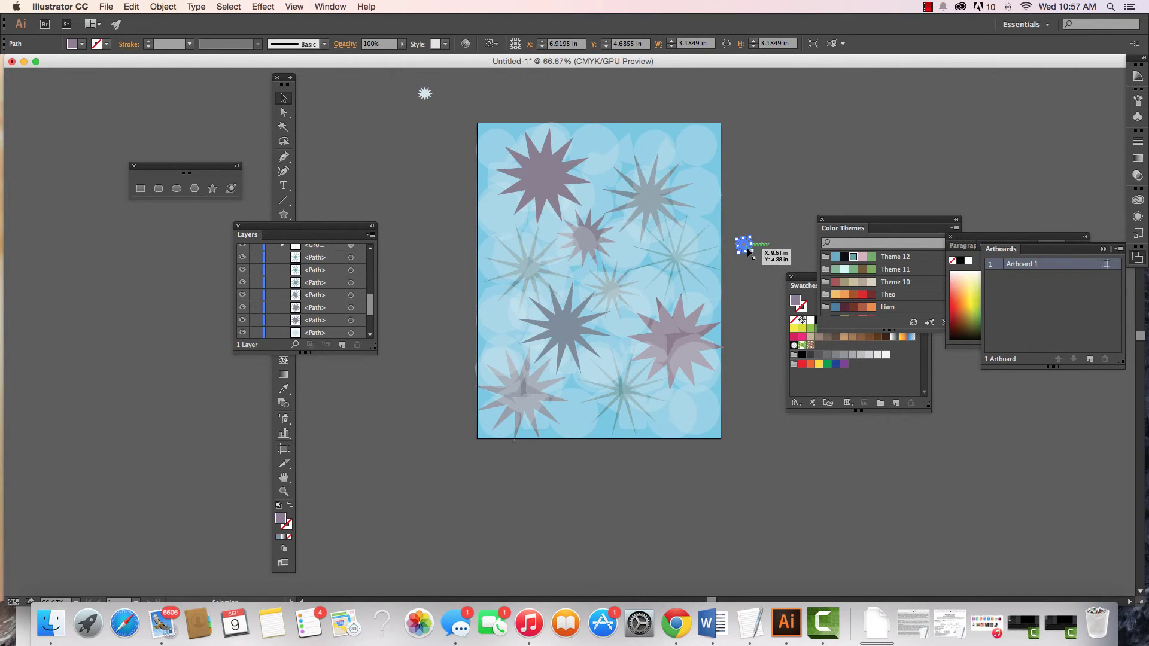
{"action": "left_click_drag", "start_coordinate": [744, 246], "coordinate": [604, 143]}
{"action": "left_click", "coordinate": [771, 171]}
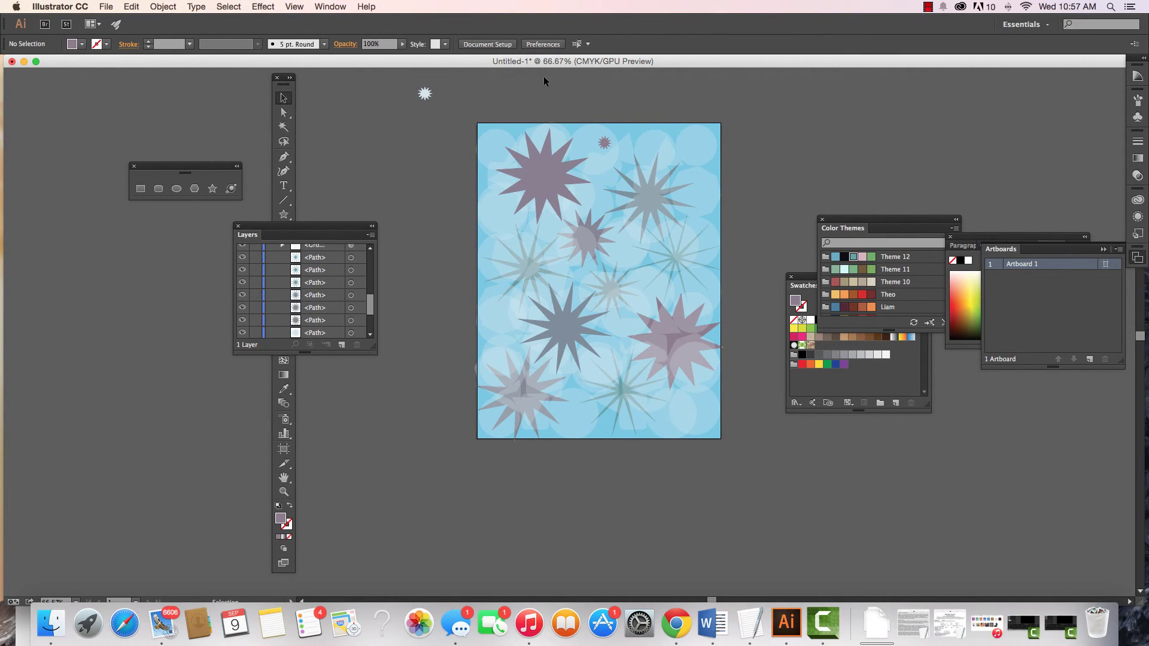
{"action": "left_click_drag", "start_coordinate": [426, 93], "coordinate": [685, 137]}
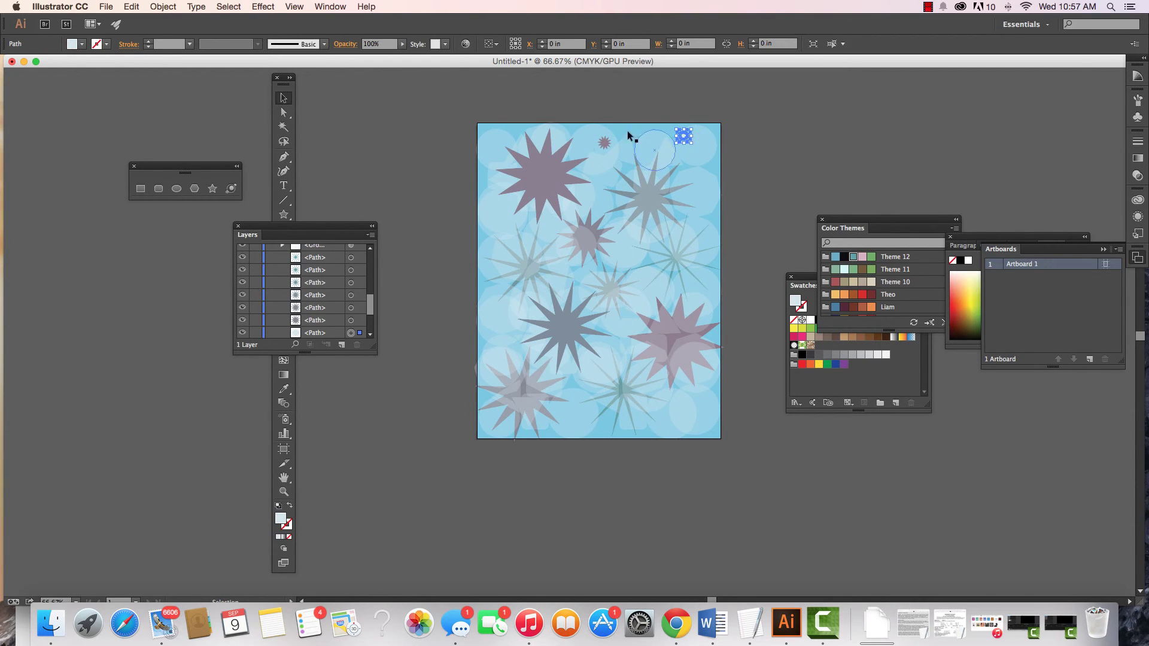
{"action": "left_click", "coordinate": [436, 144]}
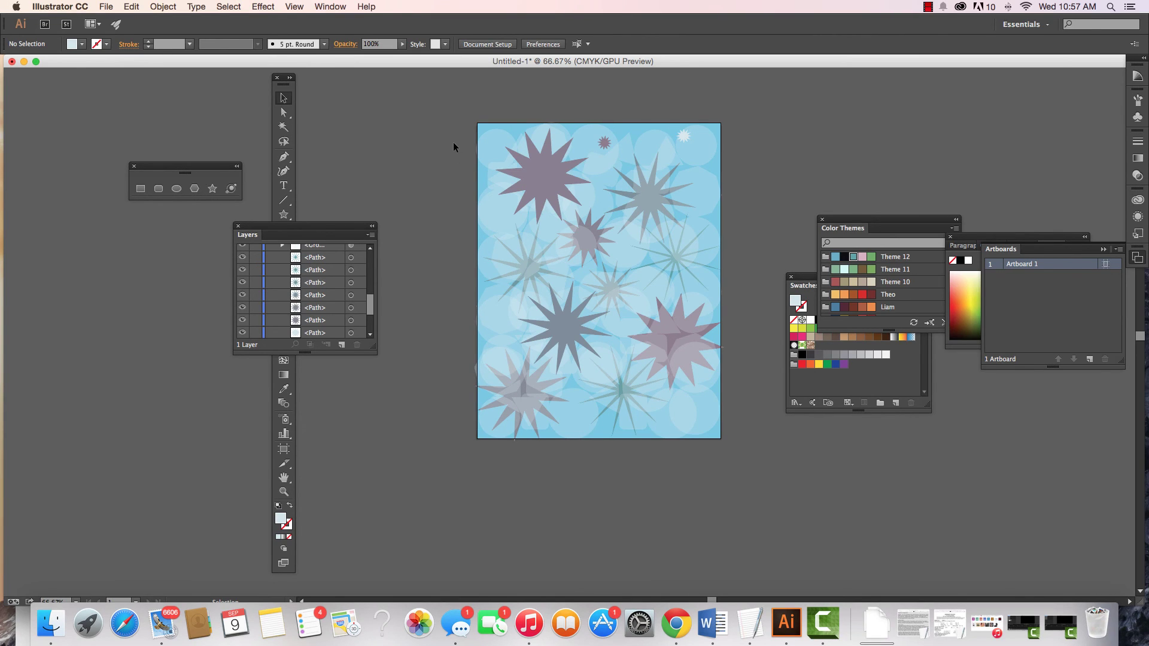
{"action": "left_click", "coordinate": [928, 8]}
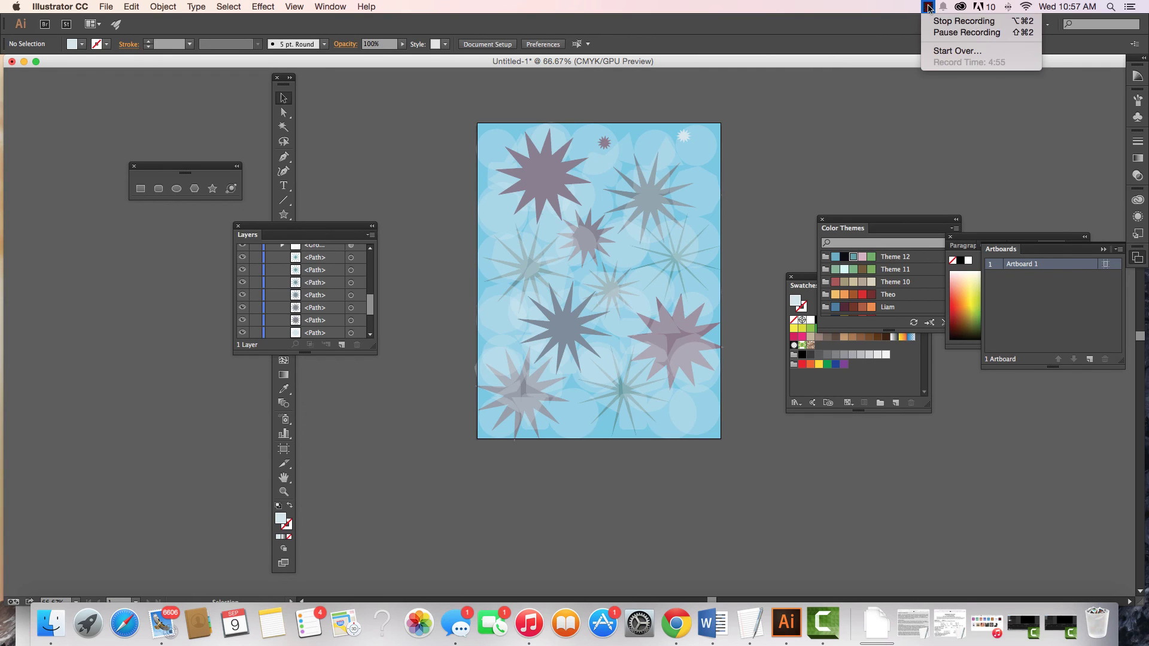